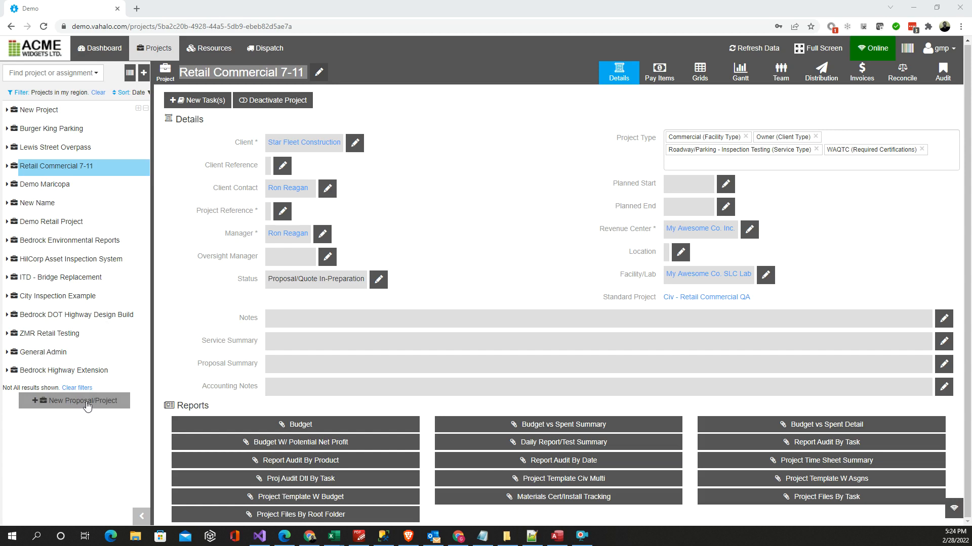
Start a new project setup based on the "Civ - Retail Commercial QA" project template.
click(139, 76)
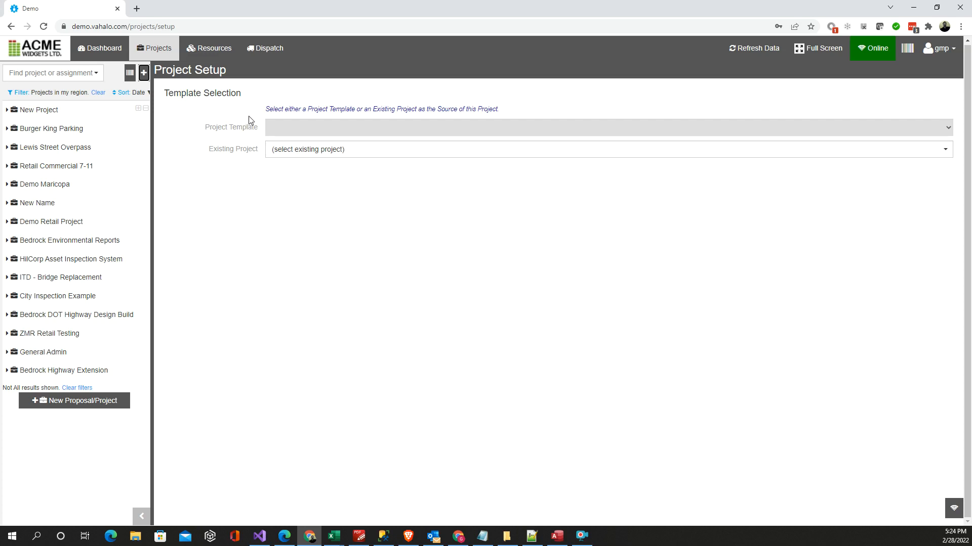
click(272, 131)
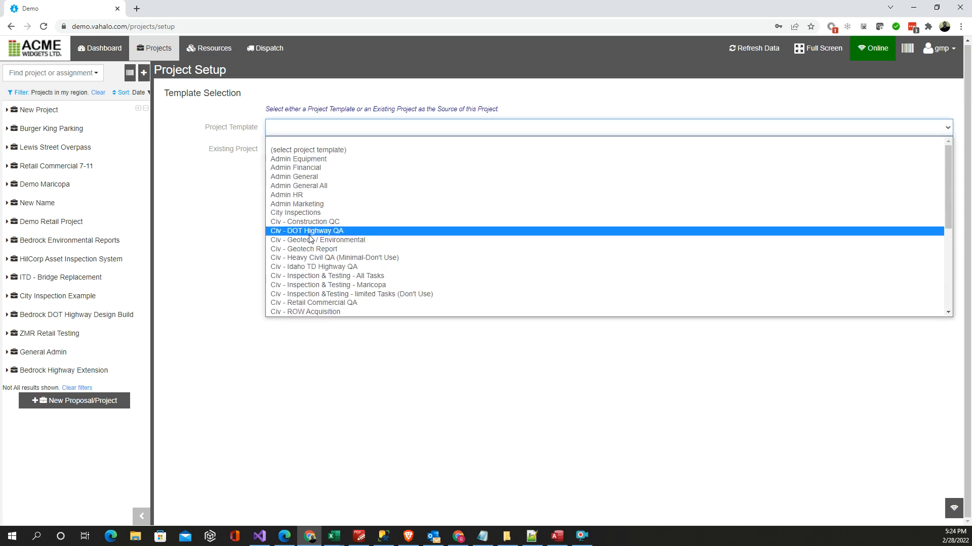
scroll(309, 236, down, 4)
scroll(309, 231, up, 2)
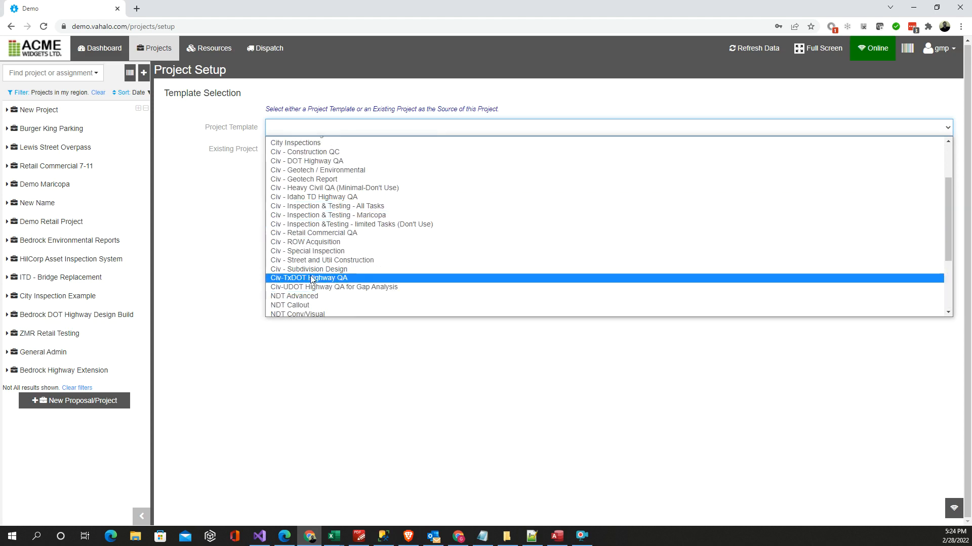
click(306, 233)
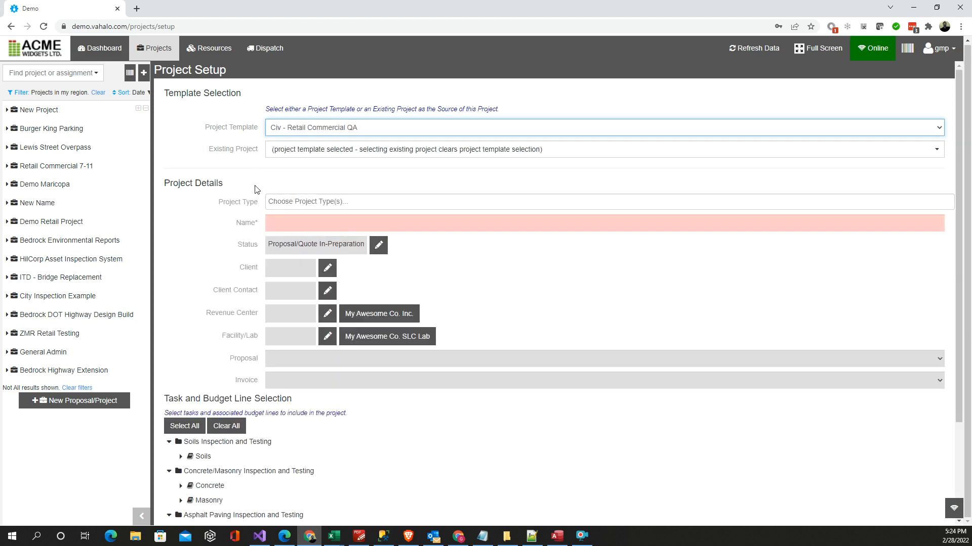
Name the project "New Project" and set its client to Star Fleet Construction.
click(276, 231)
text(New Project)
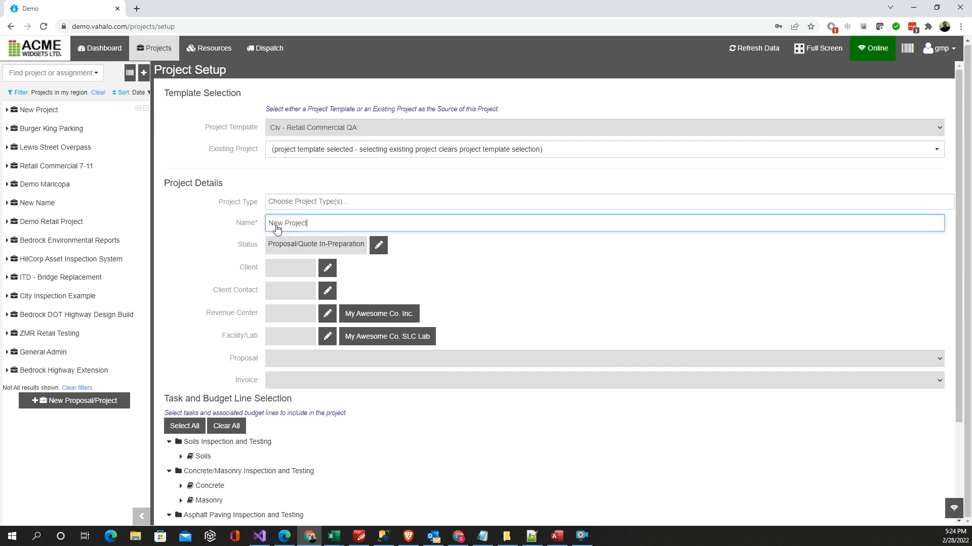
scroll(278, 258, down, 2)
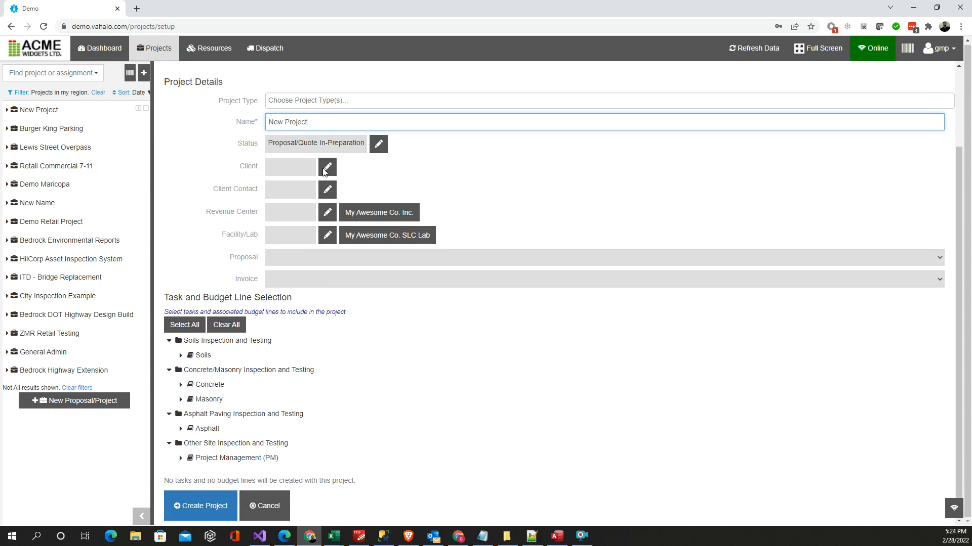
click(329, 173)
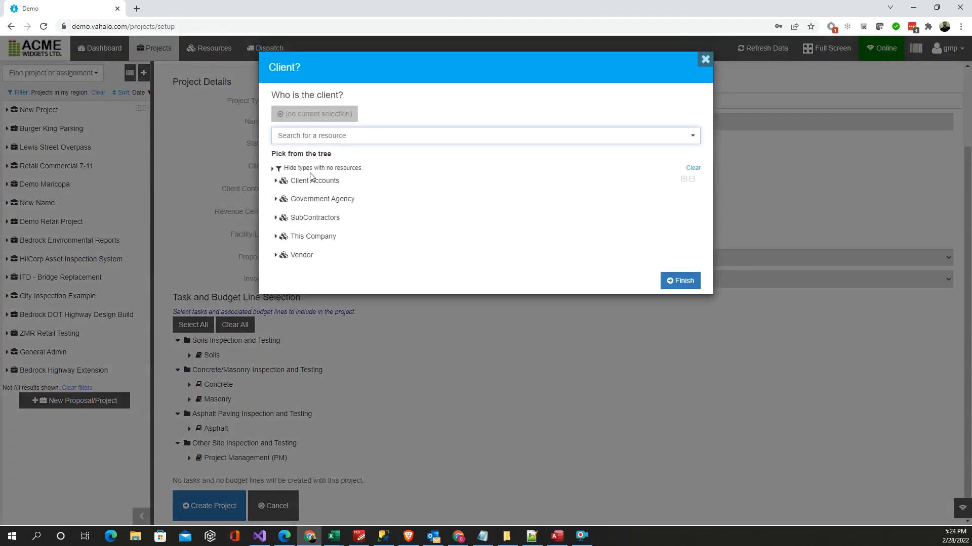
text(star)
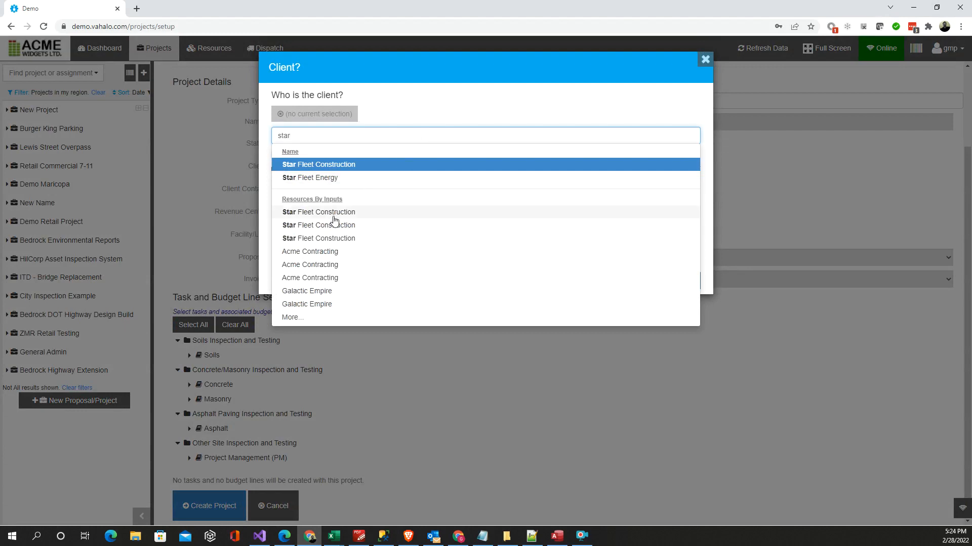
click(334, 218)
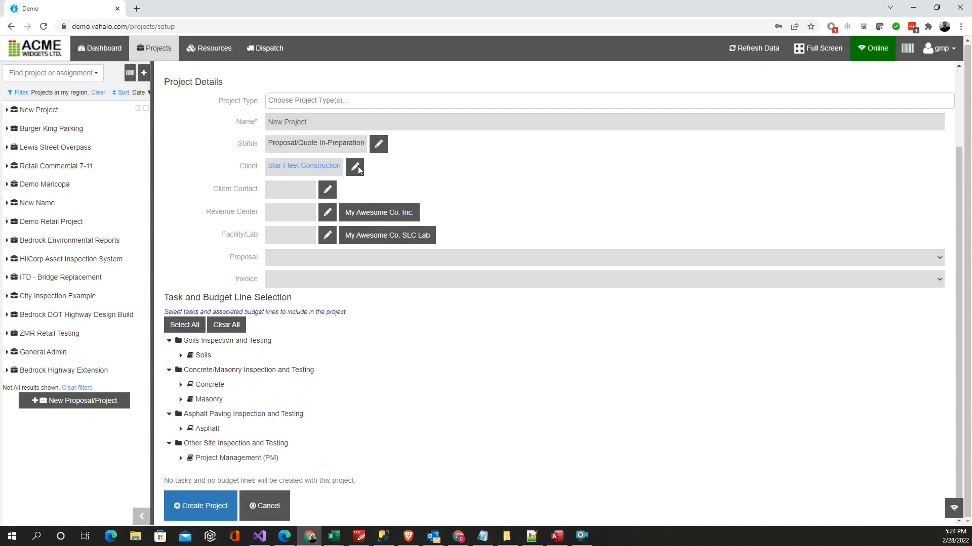
Examine the Client Accounts categories available for choosing the project's client.
click(355, 167)
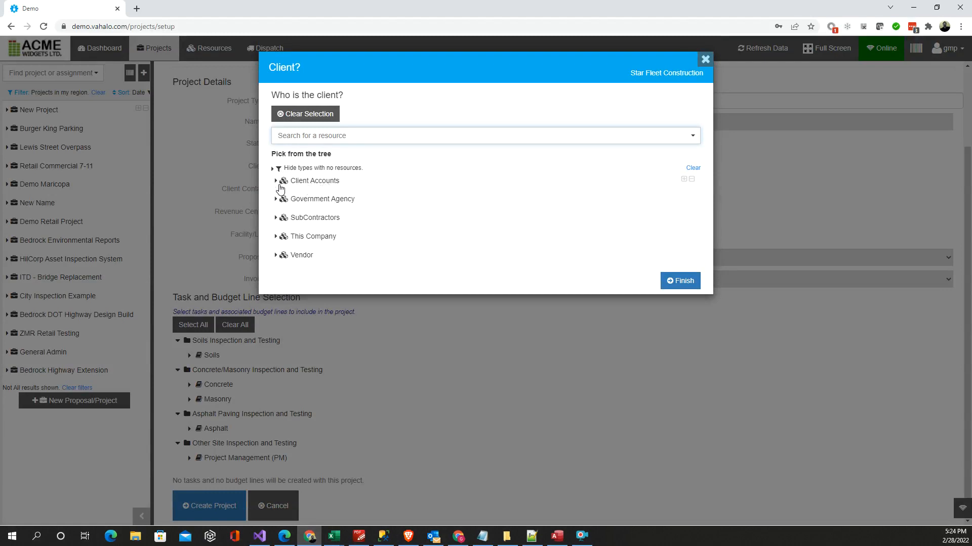
click(276, 183)
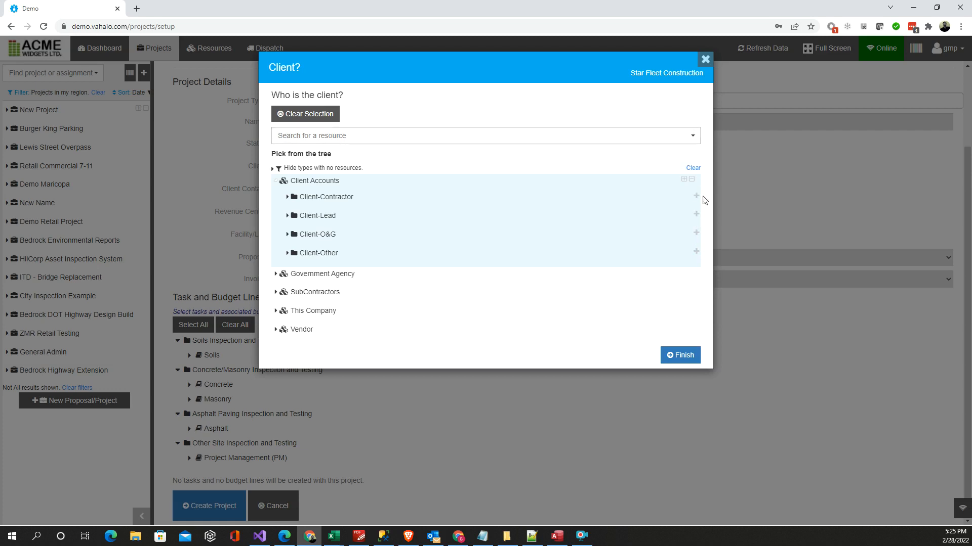
click(705, 59)
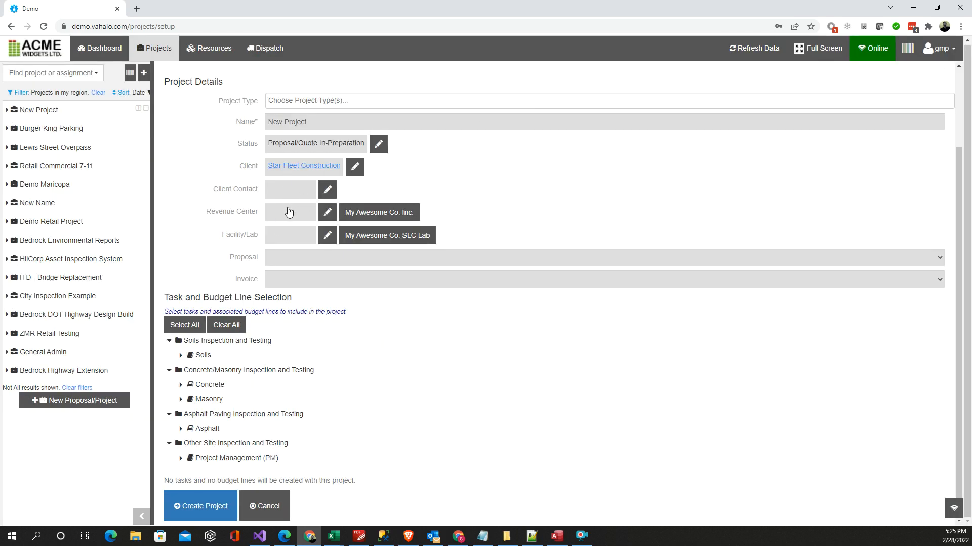
Assign My Awesome Co. Inc. as the revenue center and My Awesome Co. SLC Lab as the facility/lab.
click(365, 217)
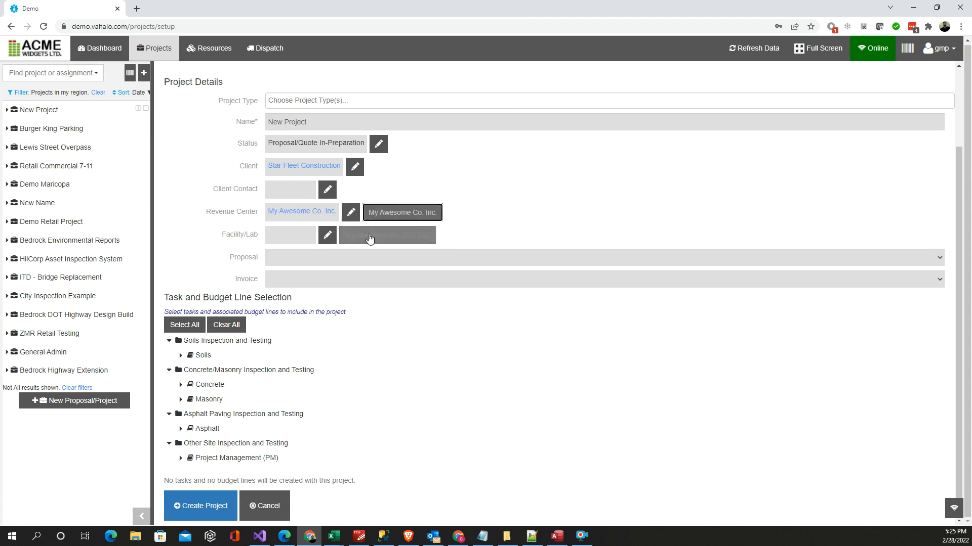
click(374, 236)
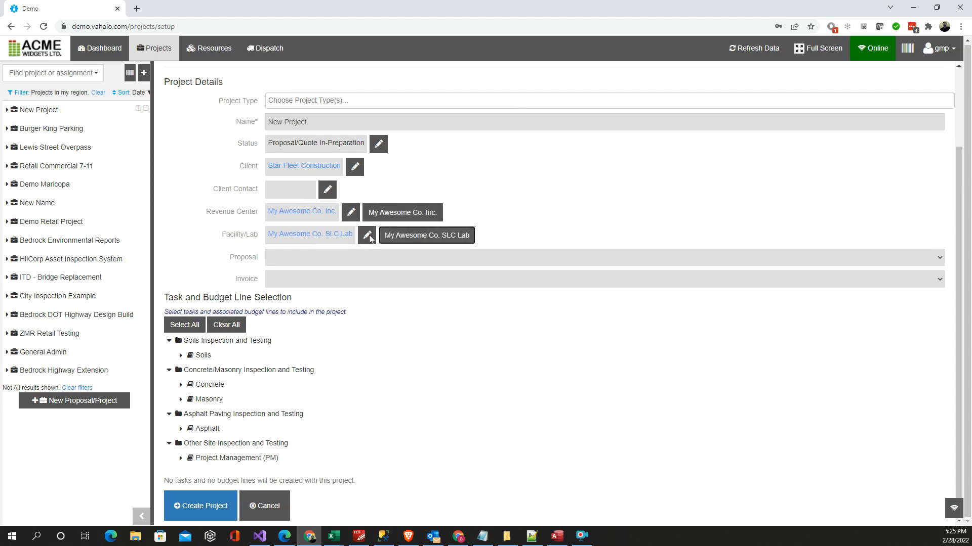
Set the proposal to "Proposal/Contract- Budget & Scope" and leave the invoice blank.
click(293, 259)
scroll(319, 316, down, 1)
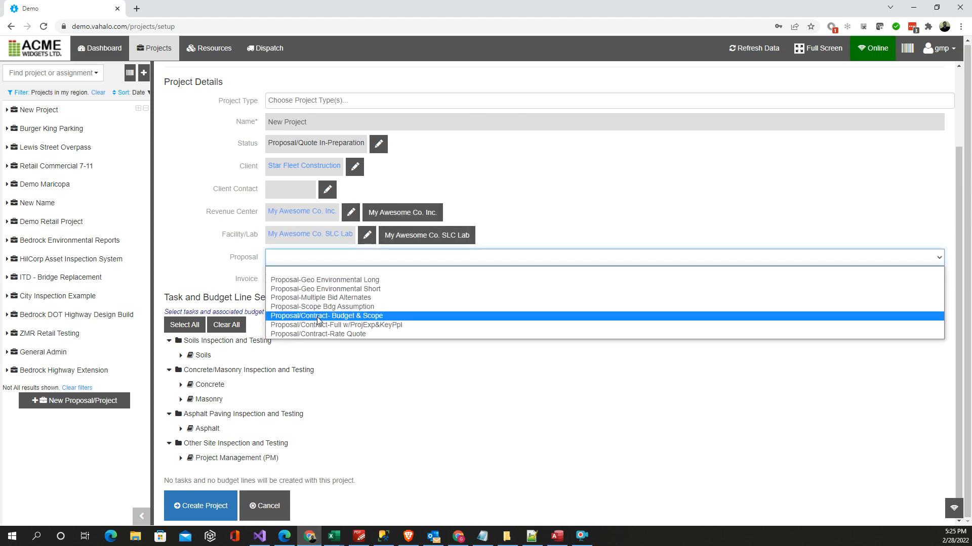
click(317, 318)
click(313, 281)
click(312, 283)
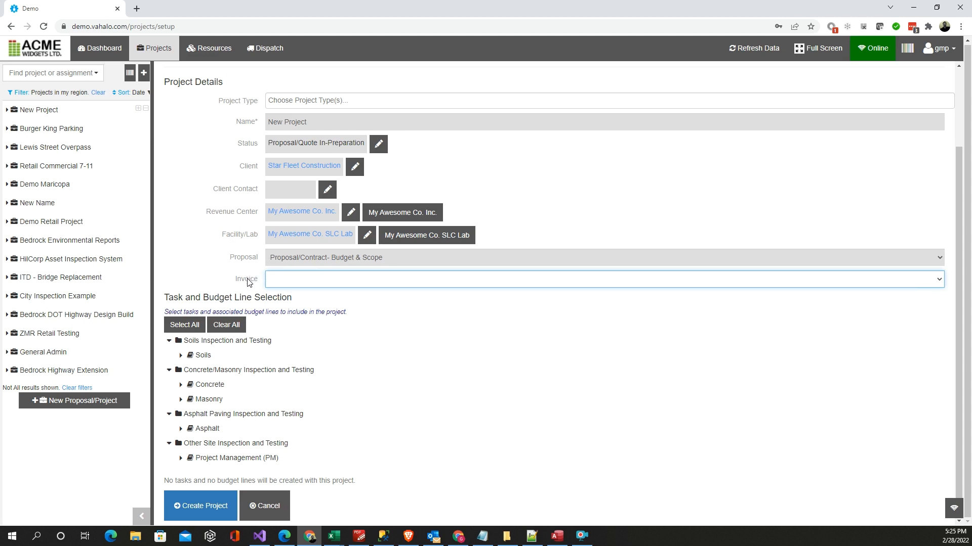
Try the regular-hour Inspector 3, Field Tech 5, Proctors and Sieve Analysis (-3/4") budget lines under Soils, and deselect the whole Soils task.
scroll(238, 296, down, 1)
click(180, 332)
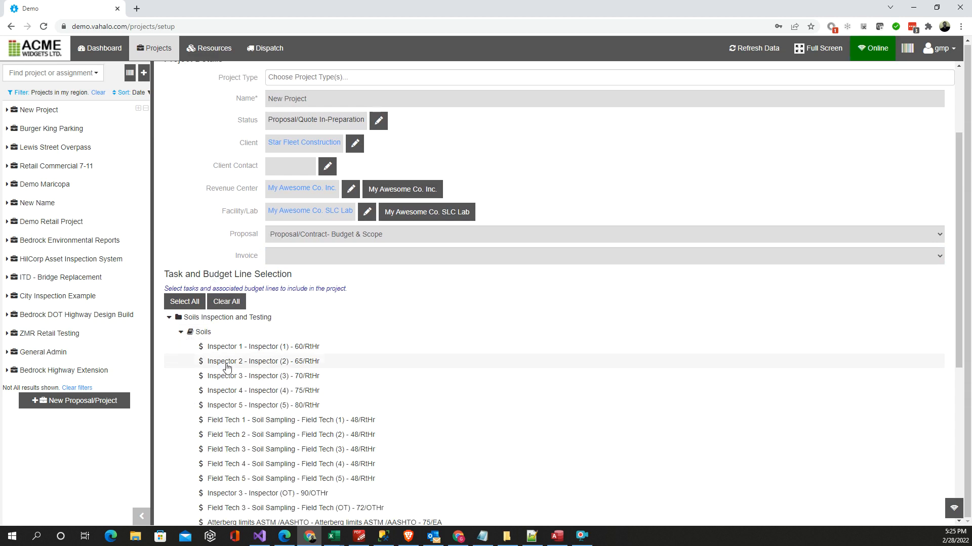
click(229, 375)
scroll(227, 354, down, 5)
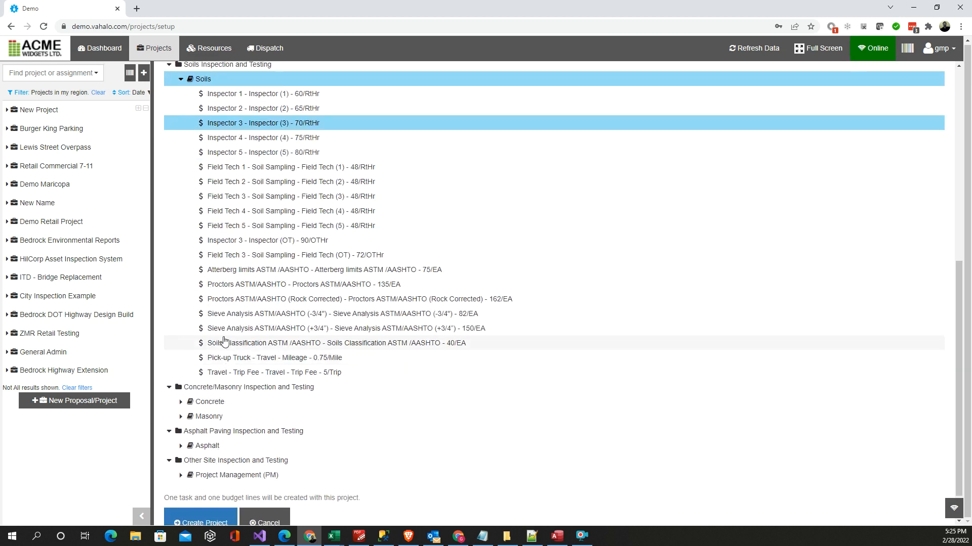
click(250, 227)
click(250, 286)
click(257, 318)
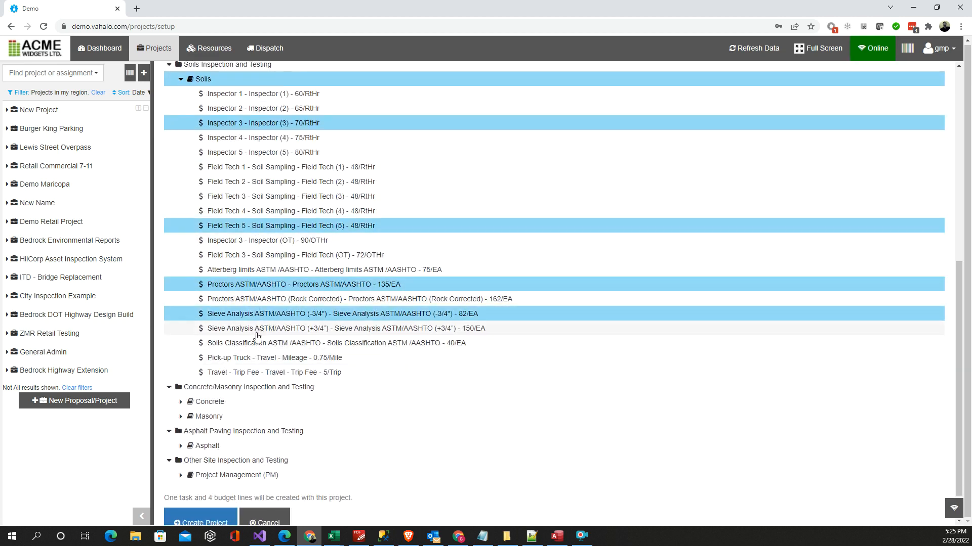
scroll(256, 324, down, 1)
scroll(200, 289, up, 2)
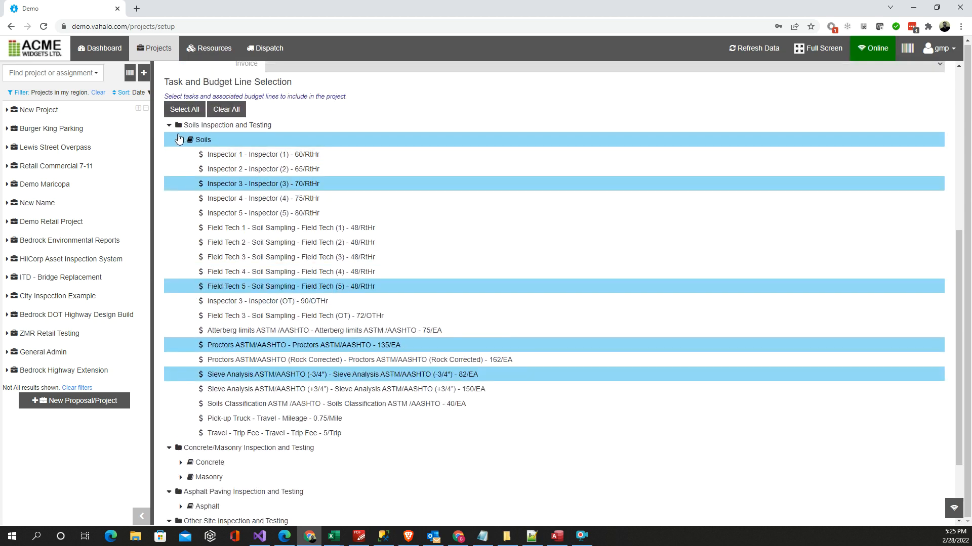
click(181, 141)
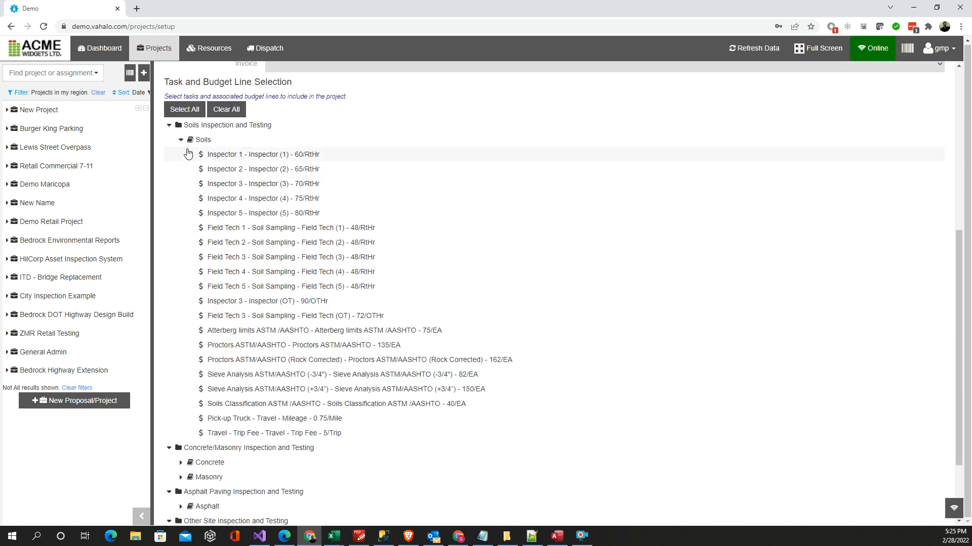
Include the Soils budget lines Inspector 3 at 70/RtHr, Atterberg limits at 75/EA and Sieve Analysis (-3/4") at 82/EA.
click(233, 184)
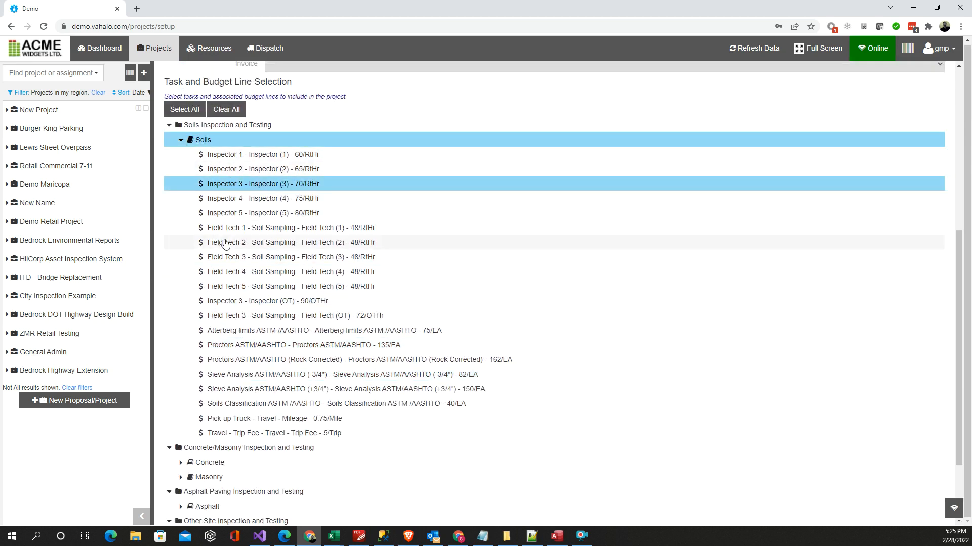
click(246, 332)
click(252, 375)
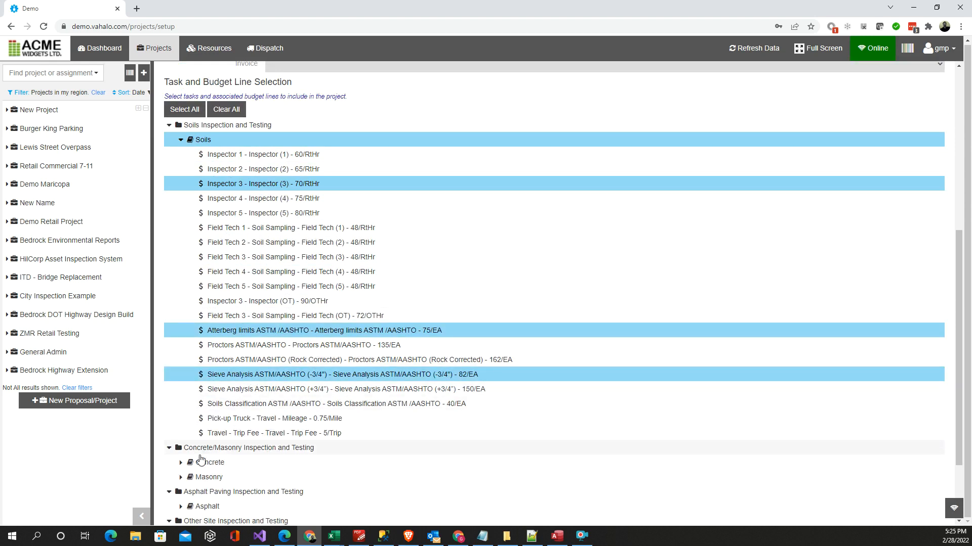
Include the Concrete budget lines Field Tech 4 at 60/RtHr and Cure Specimen Cylinders - Each at 20/EA.
click(182, 464)
scroll(192, 446, down, 4)
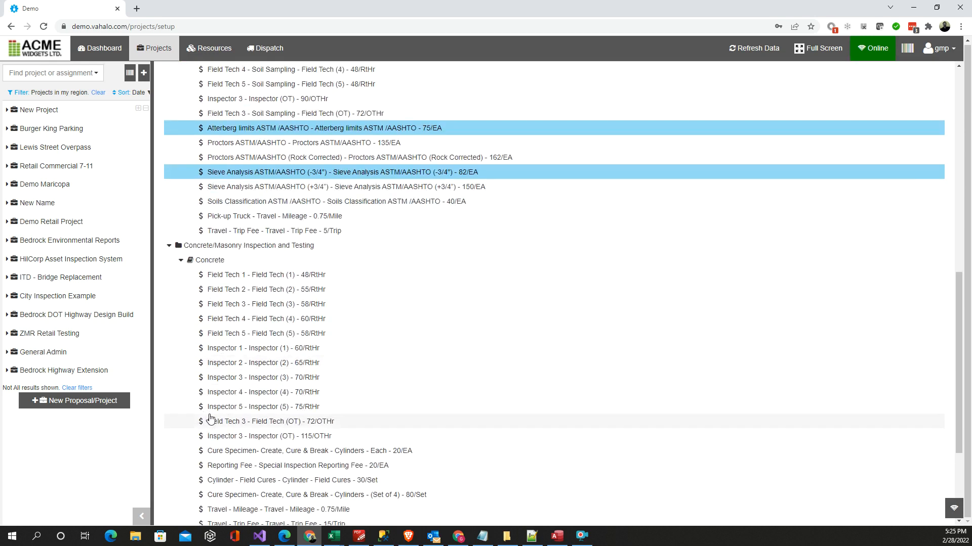
click(243, 317)
click(230, 450)
Switch the project's source from the template to the existing project "Retail Commercial 7-11".
scroll(260, 217, up, 3)
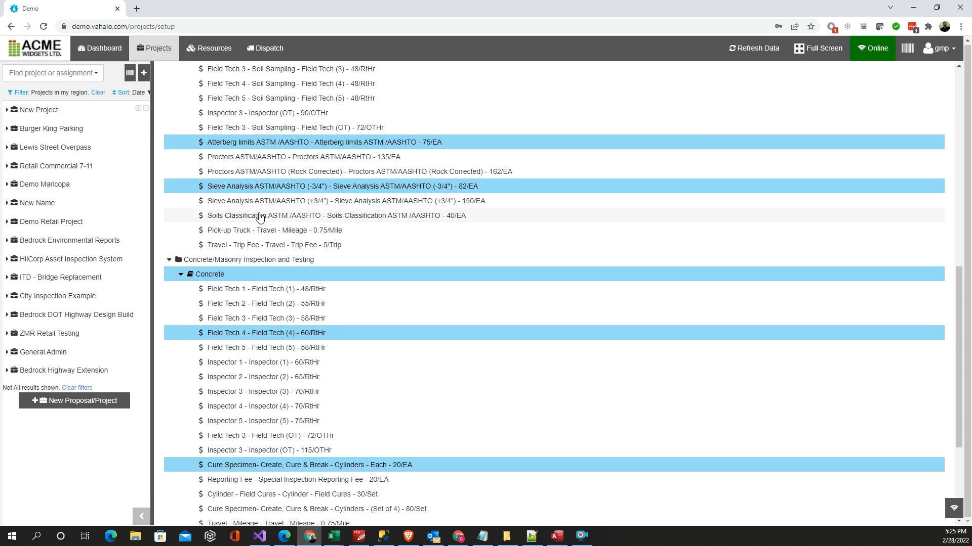
scroll(262, 216, up, 3)
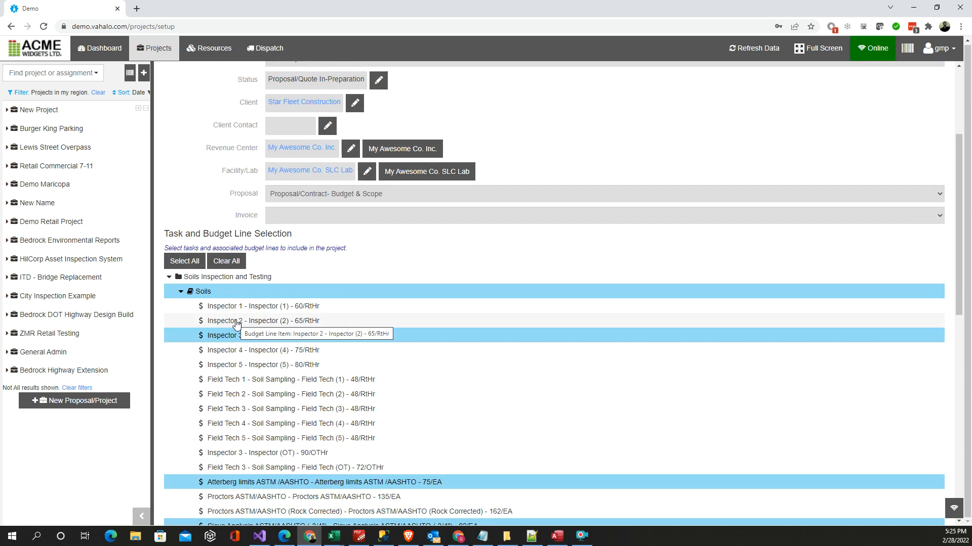
scroll(236, 324, up, 3)
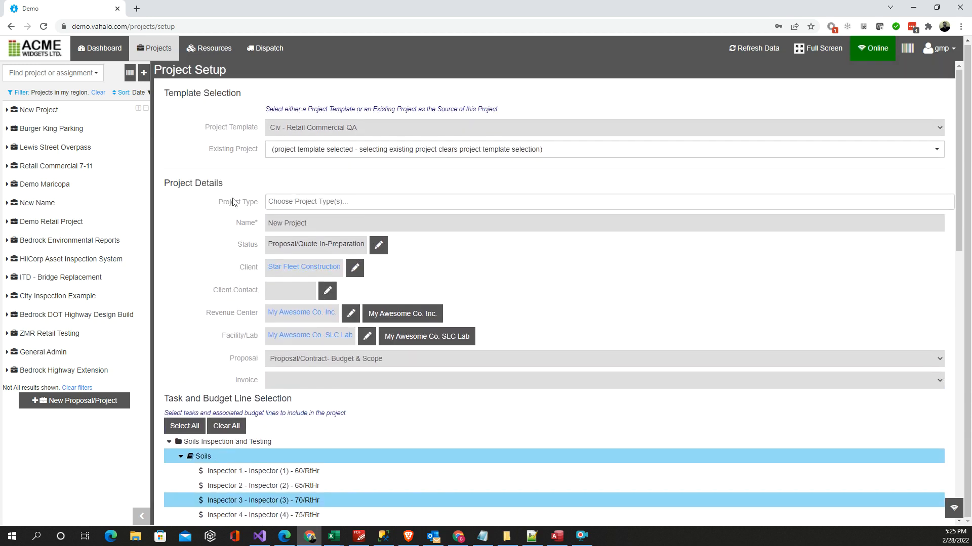
scroll(228, 263, down, 10)
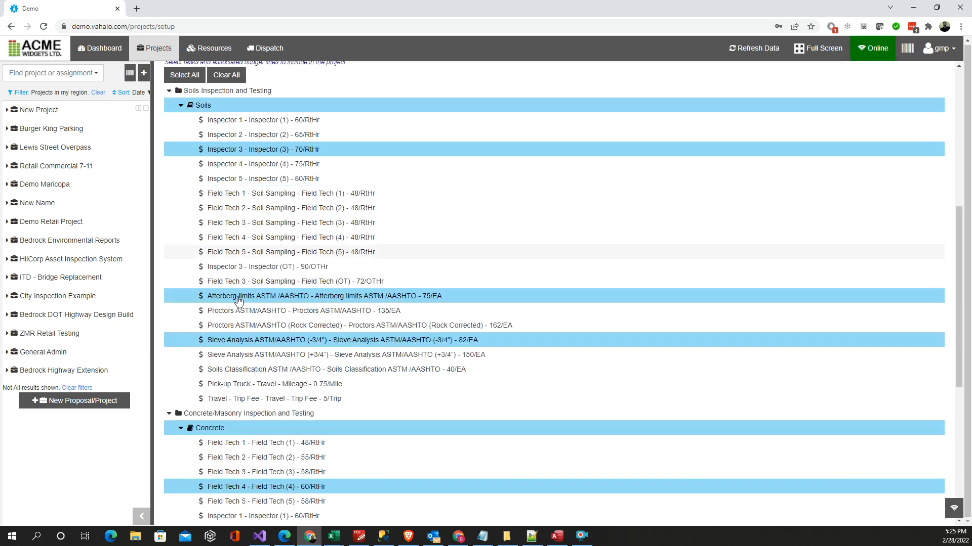
scroll(246, 284, up, 5)
scroll(247, 285, up, 6)
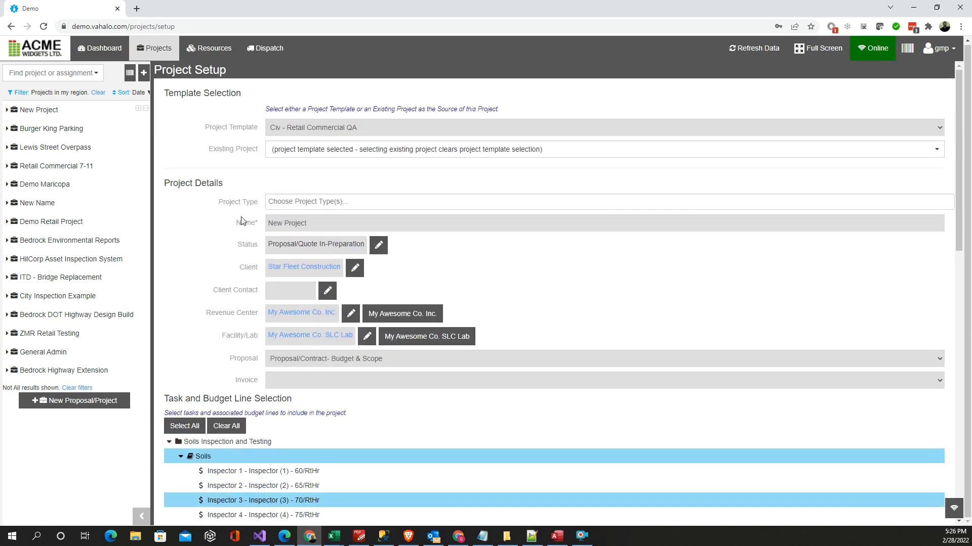
click(285, 151)
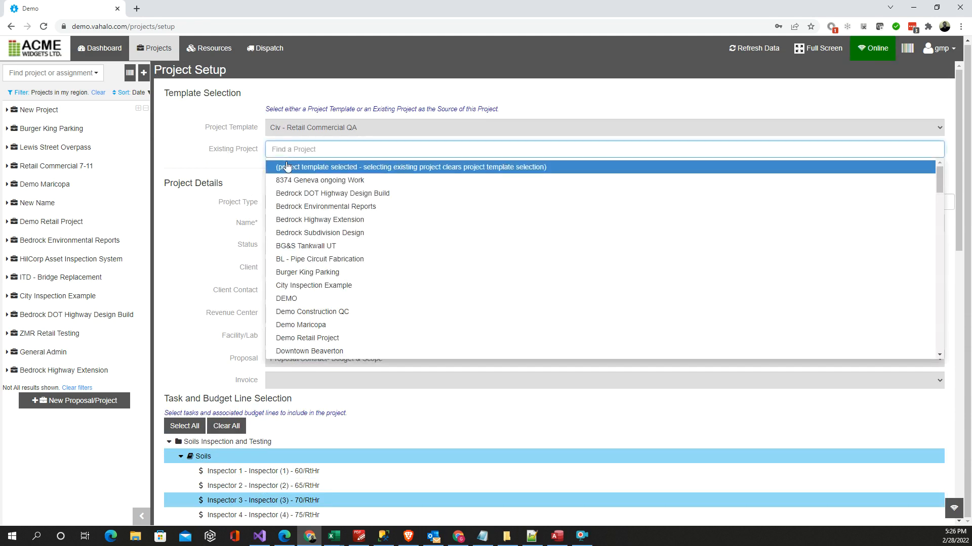
text(reta)
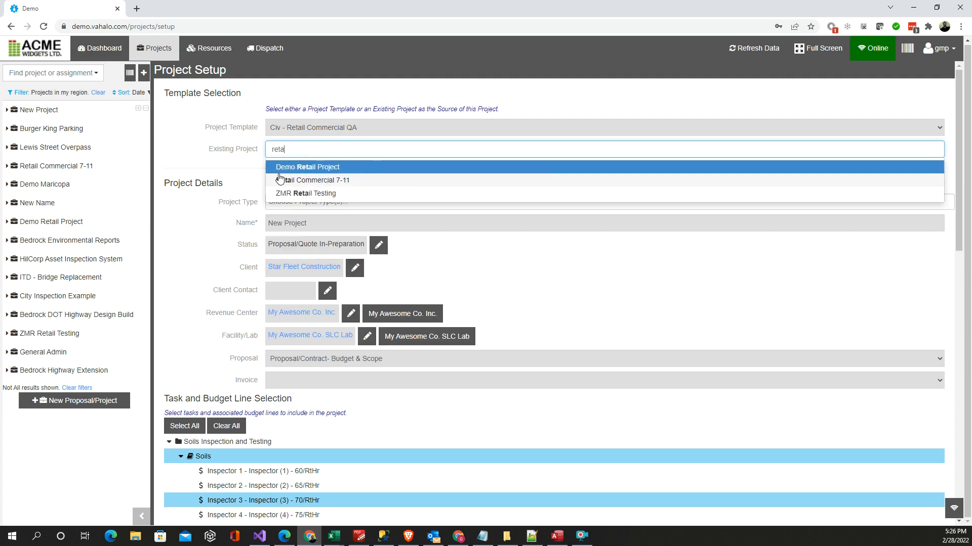
click(296, 180)
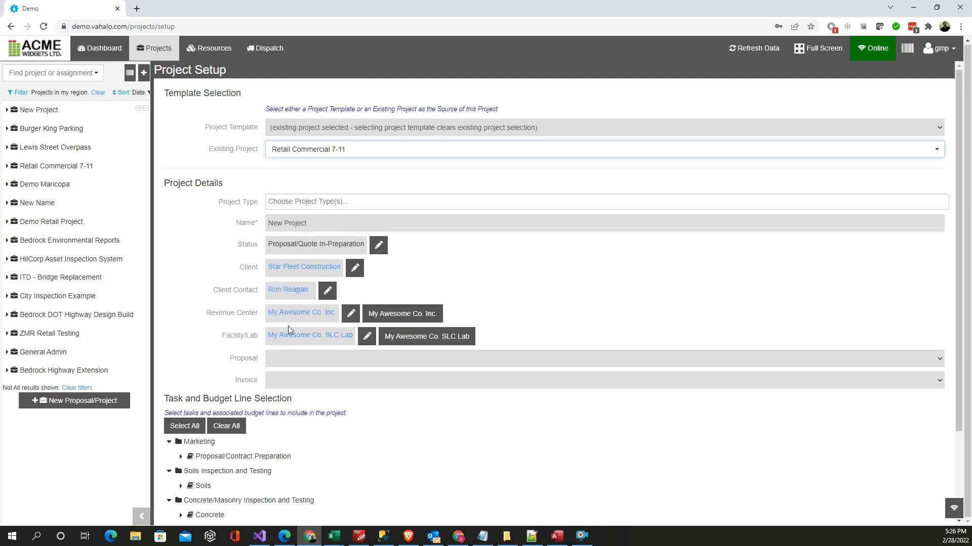
Choose "Proposal/Contract- Budget & Scope" as the proposal for the project copied from Retail Commercial 7-11.
click(284, 360)
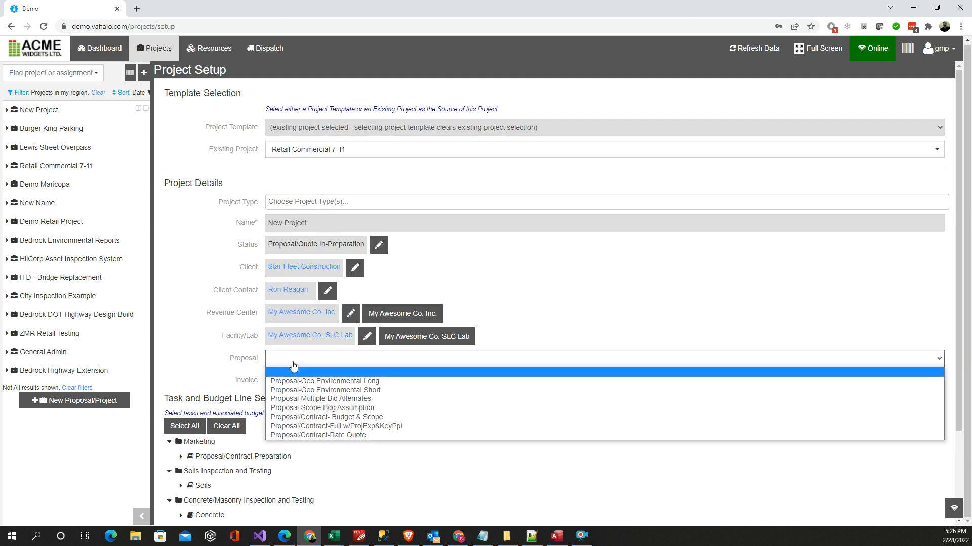
click(320, 419)
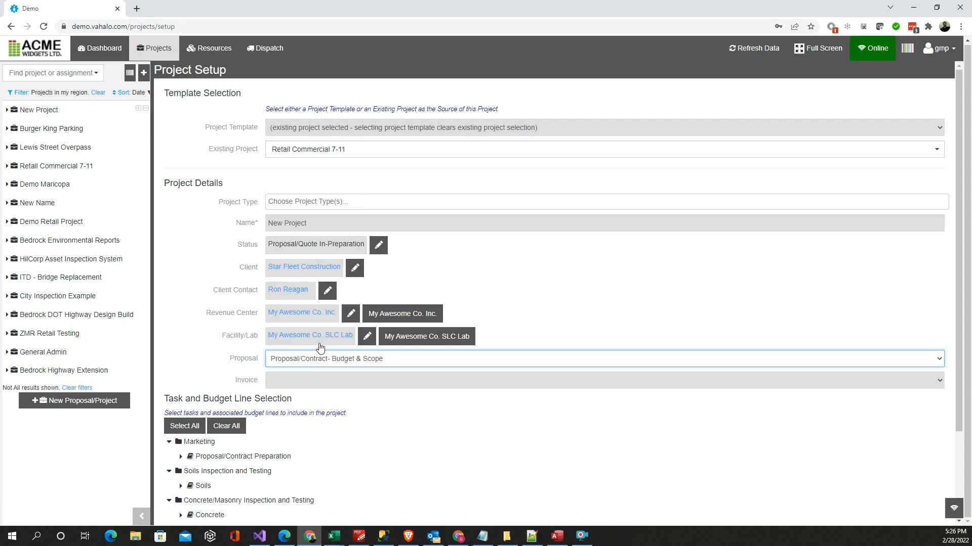
Set the project type to Education (Facility Type) and Construction Admin (Service Type).
click(282, 206)
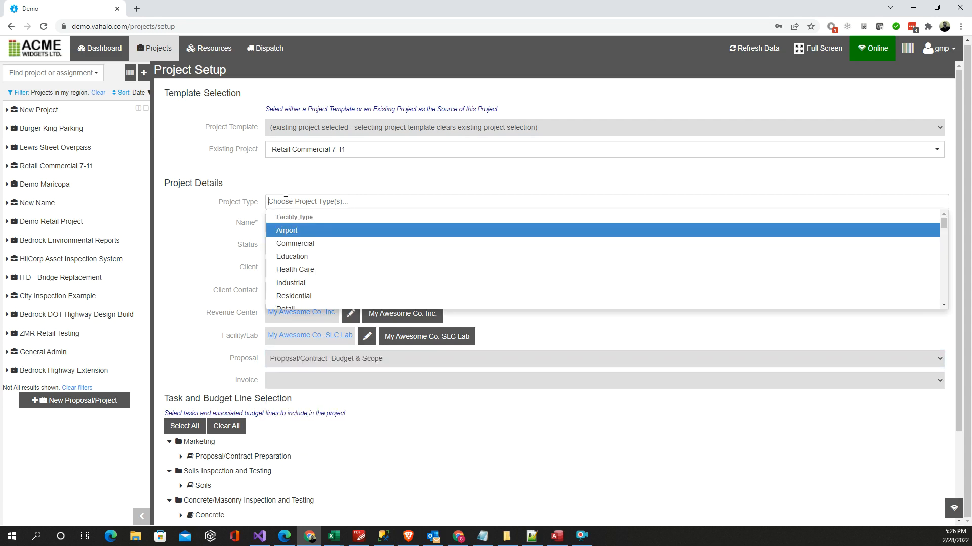
click(289, 253)
scroll(249, 215, down, 3)
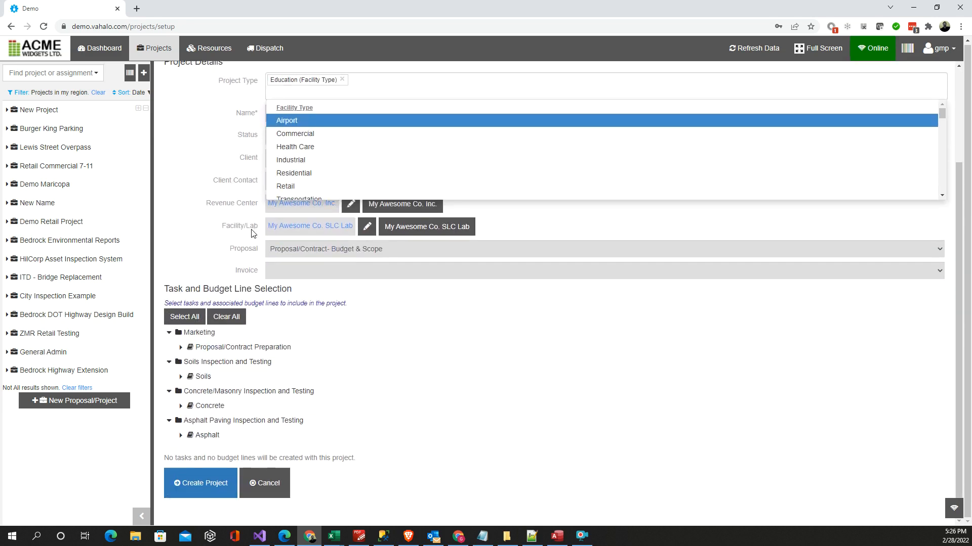
scroll(307, 167, down, 3)
scroll(306, 147, down, 3)
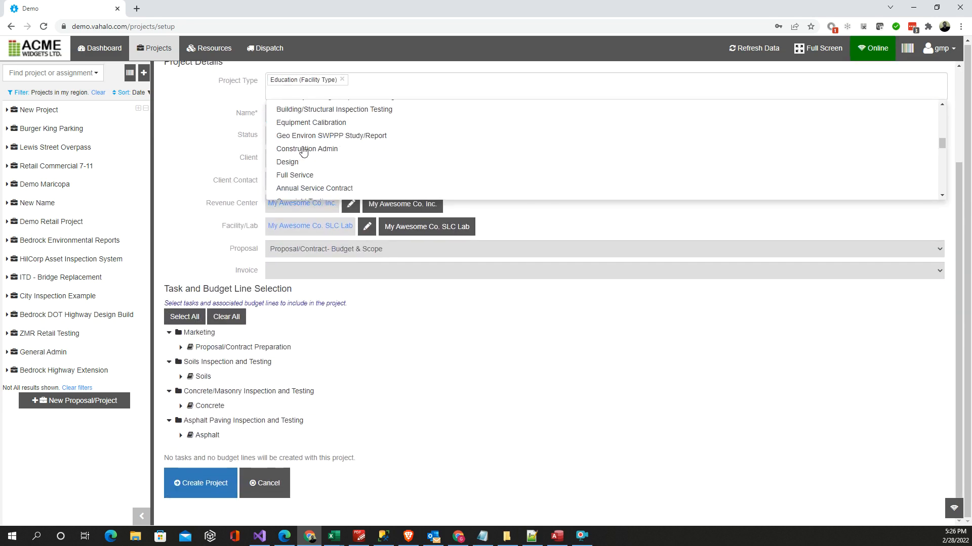
click(305, 149)
scroll(323, 144, up, 1)
scroll(323, 122, up, 3)
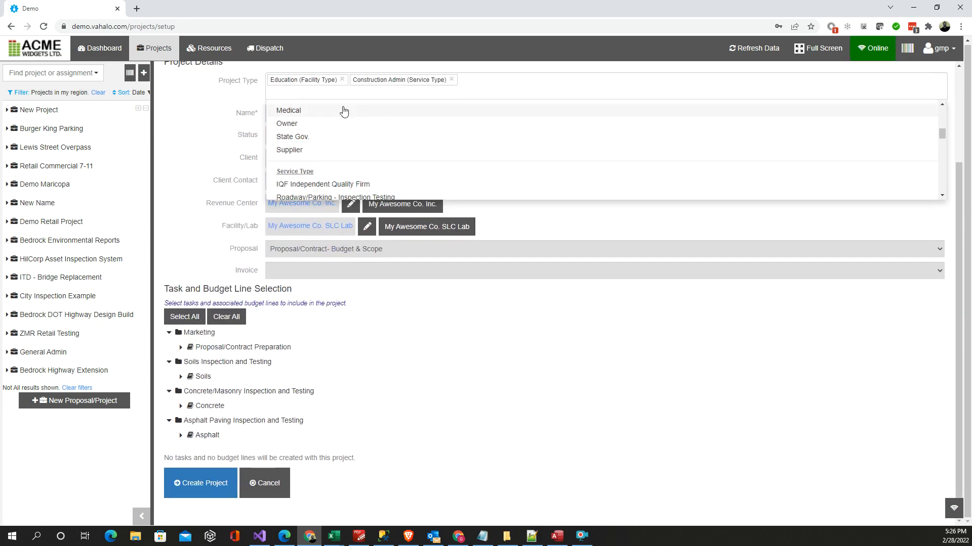
scroll(324, 167, up, 2)
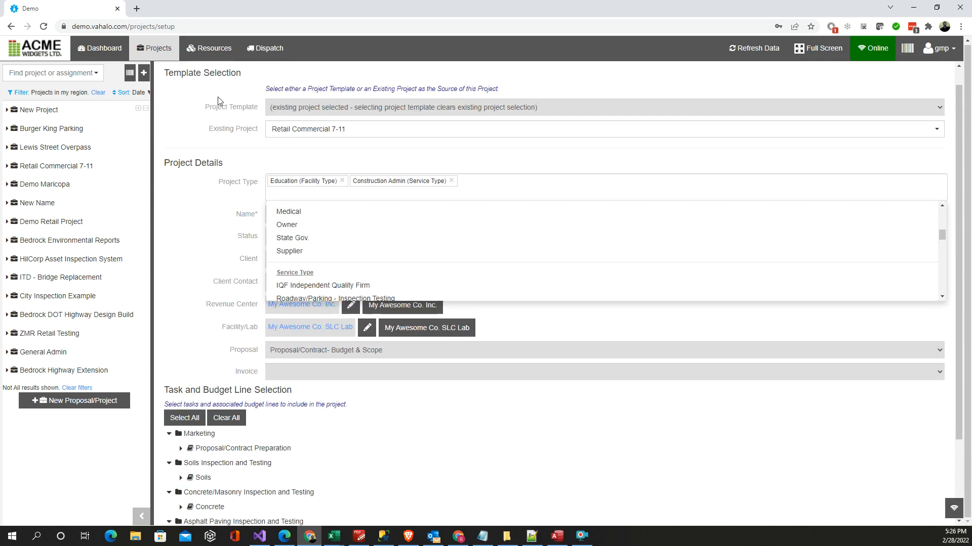
click(236, 208)
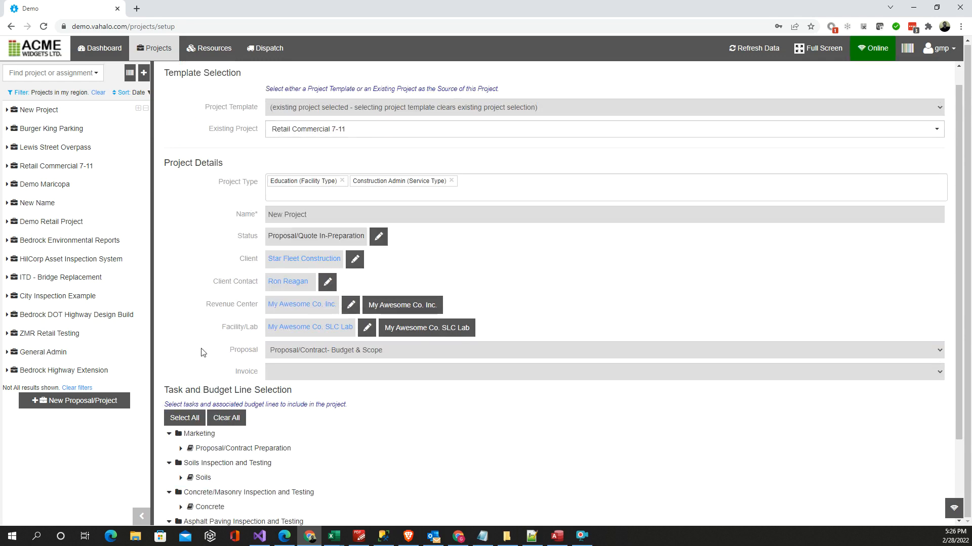
Include the Soils task with all its budget lines under Soils Inspection and Testing.
scroll(202, 353, down, 2)
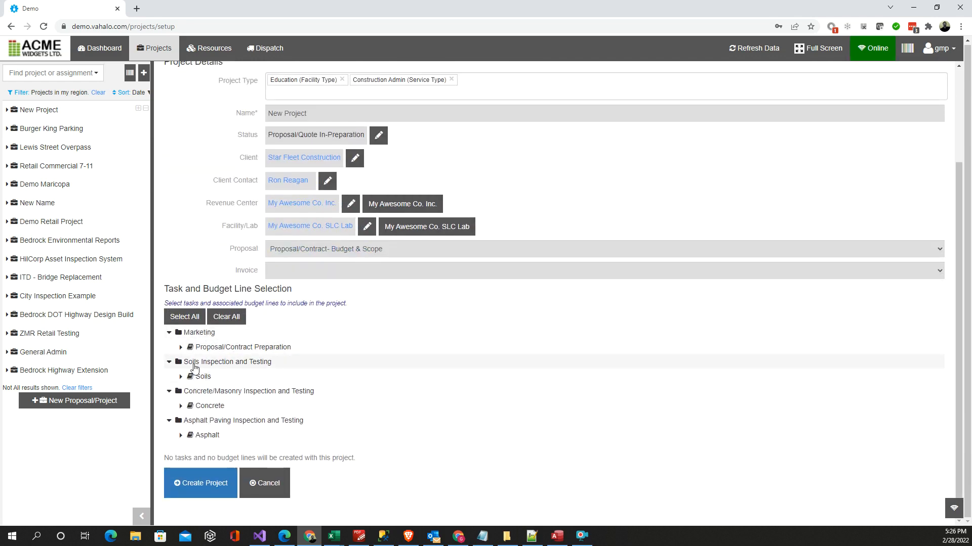
click(181, 378)
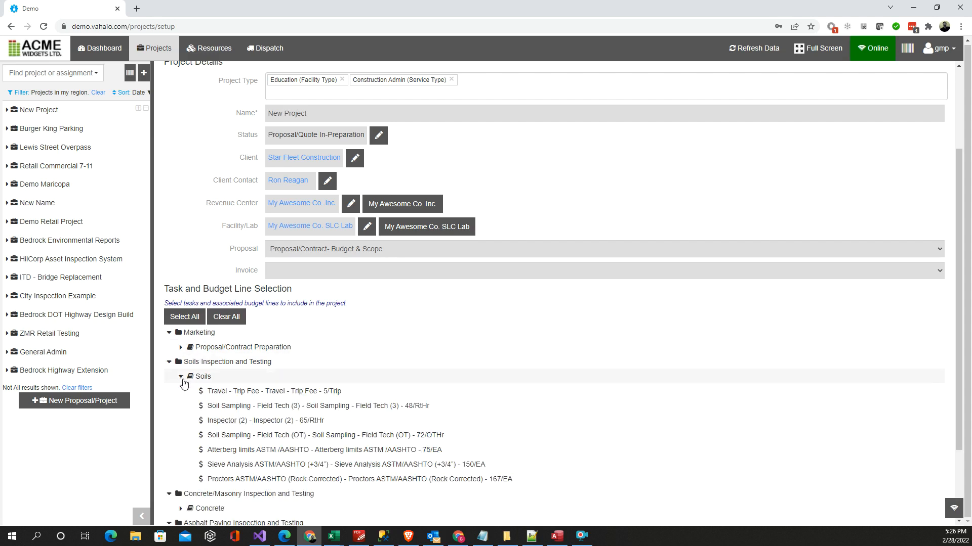
scroll(238, 378, down, 1)
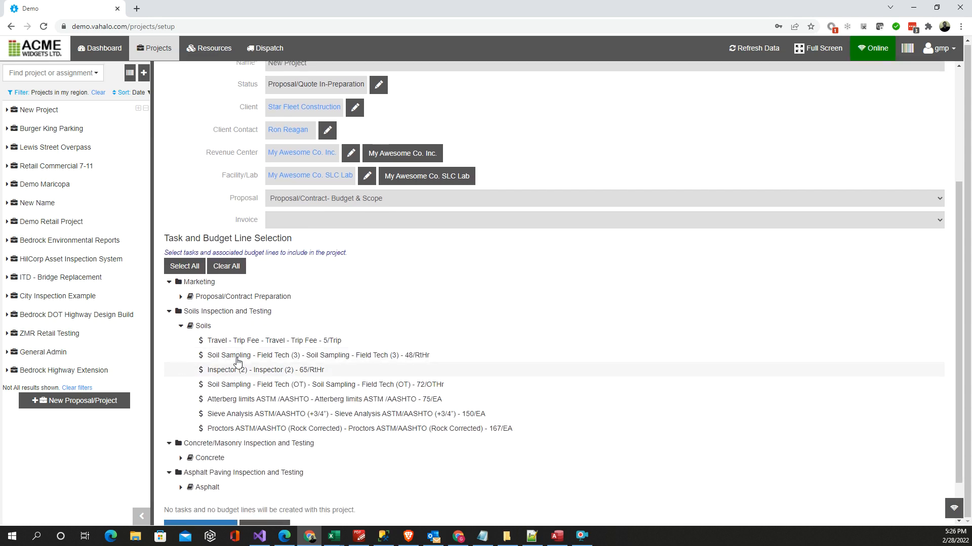
click(241, 331)
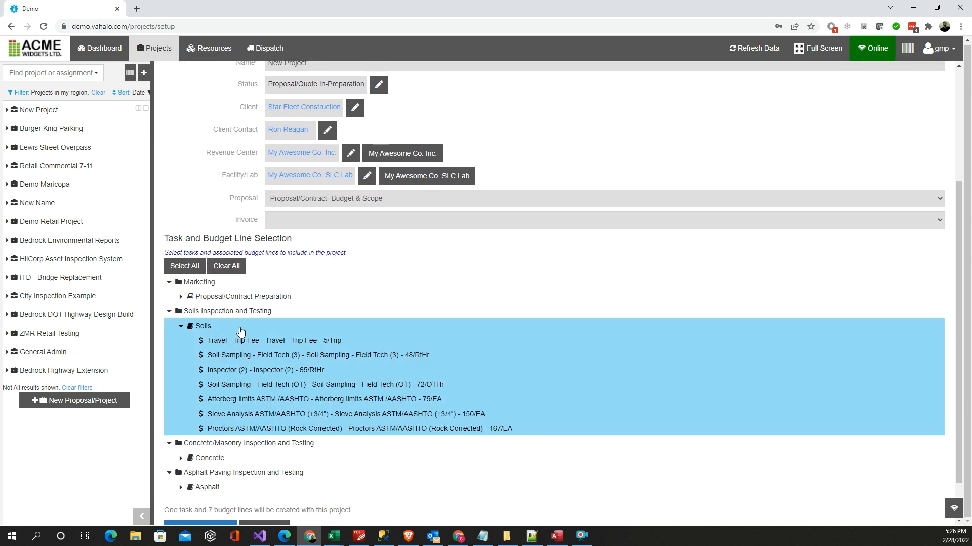
Include the Concrete task with all its budget lines under Concrete/Masonry Inspection and Testing.
scroll(217, 428, down, 1)
click(182, 406)
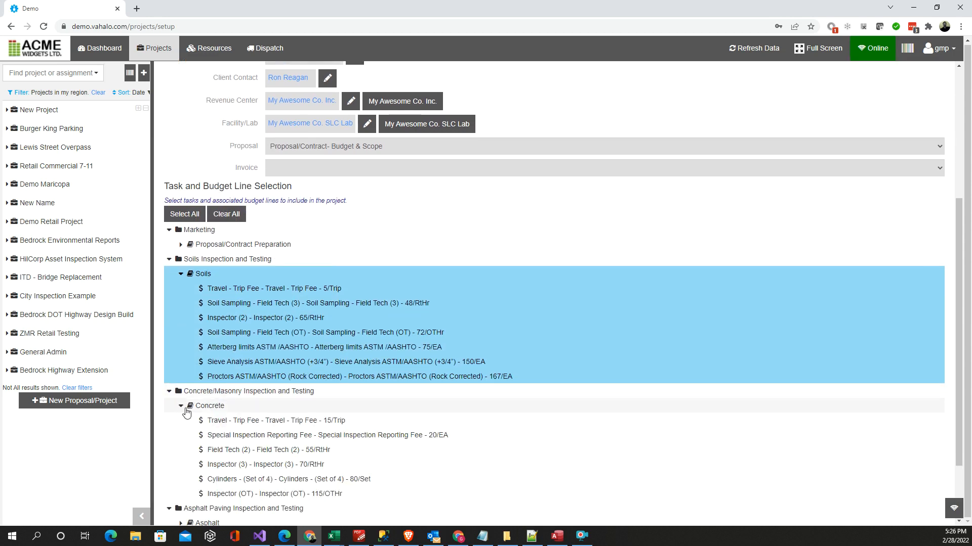
click(208, 405)
Include the Asphalt task with all its budget lines under Asphalt Paving Inspection and Testing.
scroll(224, 379, down, 2)
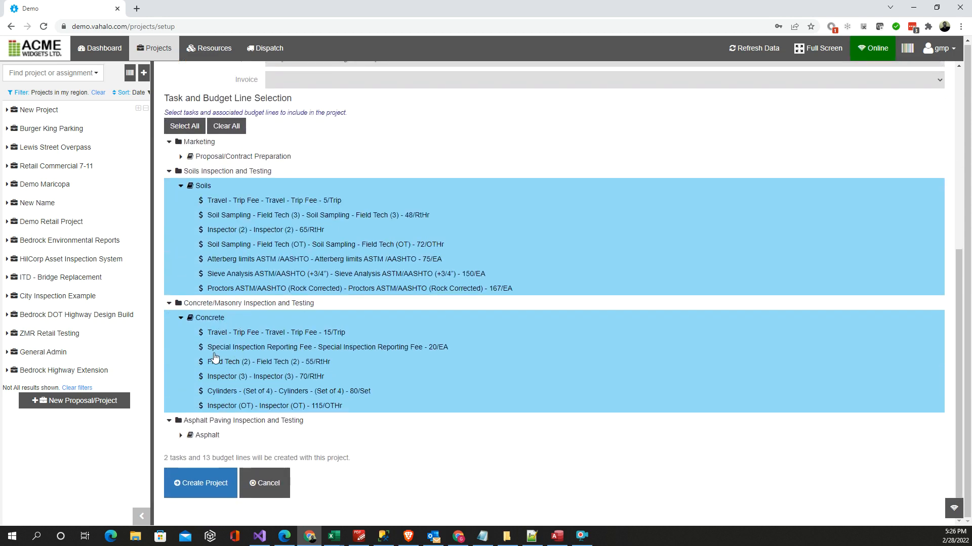
click(181, 435)
scroll(233, 402, down, 2)
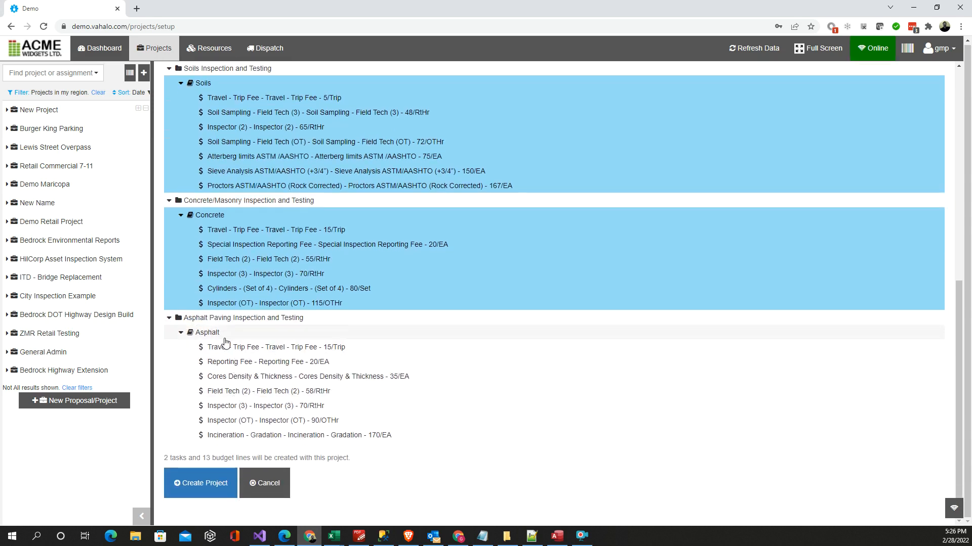
click(217, 337)
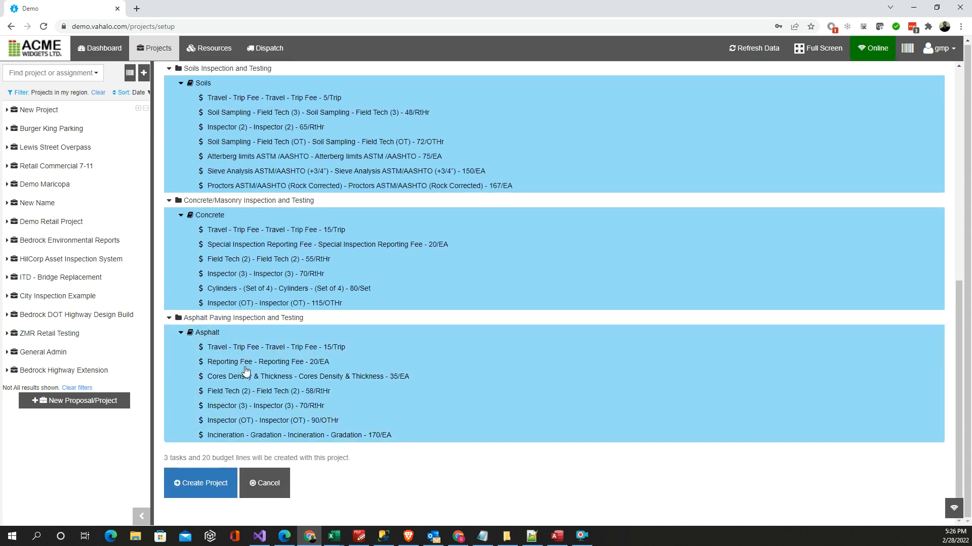
Exclude the Special Inspection Reporting Fee line at 20/EA from the Concrete task and review the project setup.
click(285, 247)
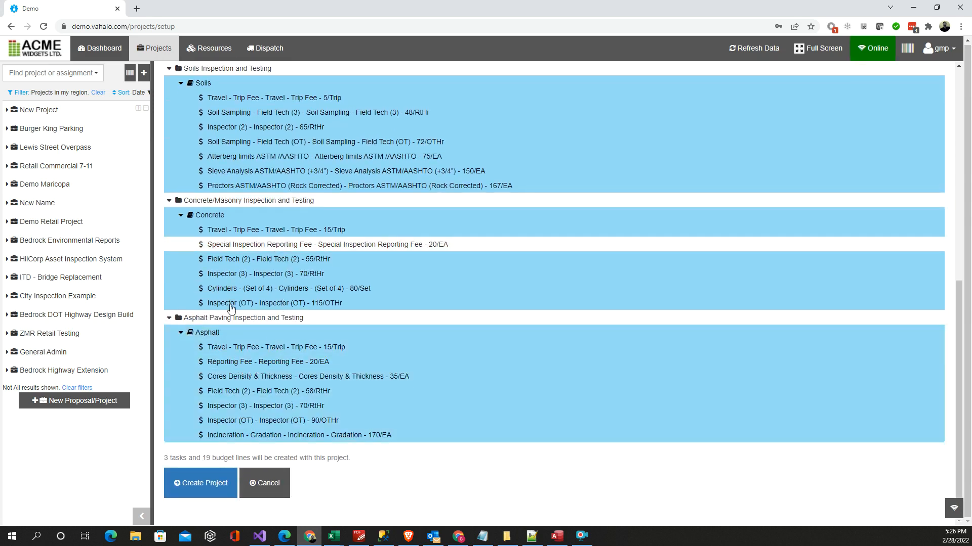
scroll(265, 335, up, 7)
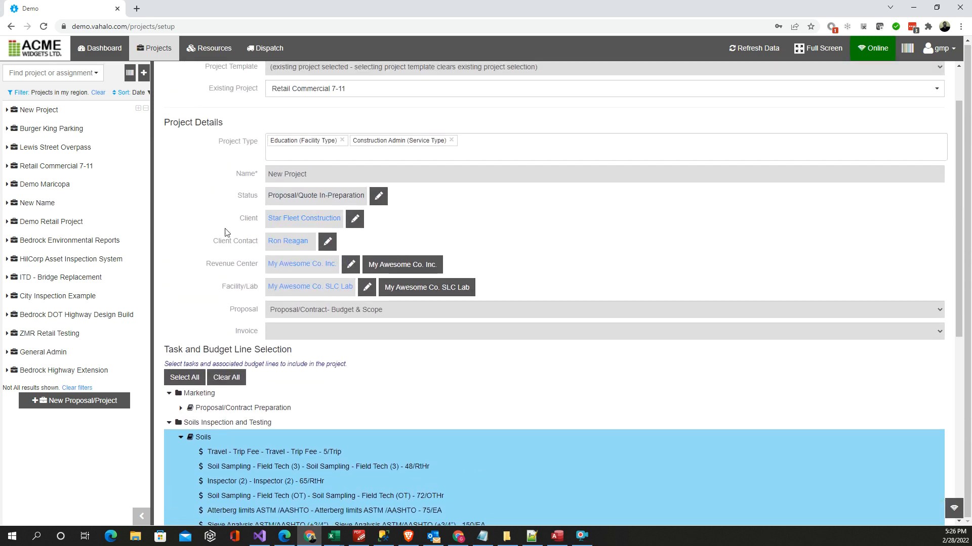
scroll(226, 200, down, 7)
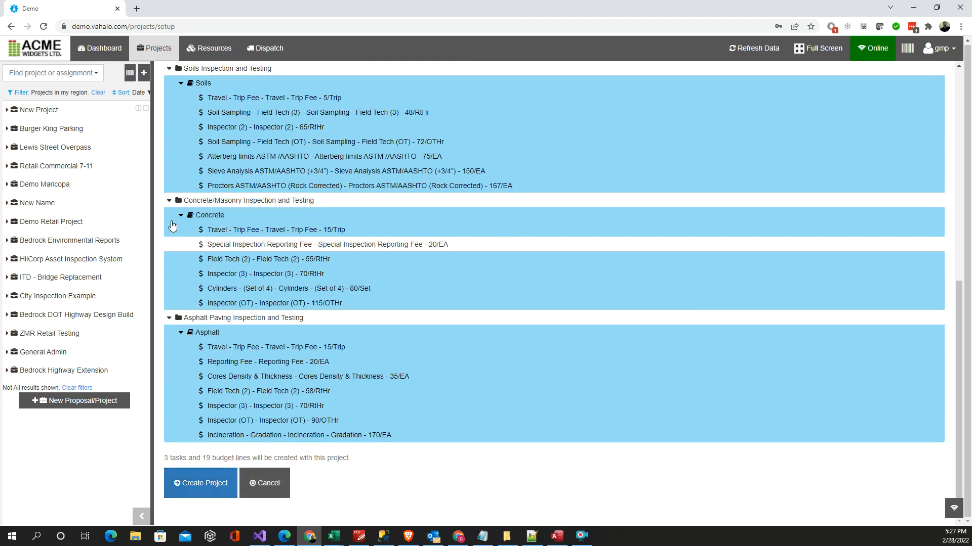
Open the existing project "New Project" and review the details and scope of its Soils and Concrete tasks.
click(48, 110)
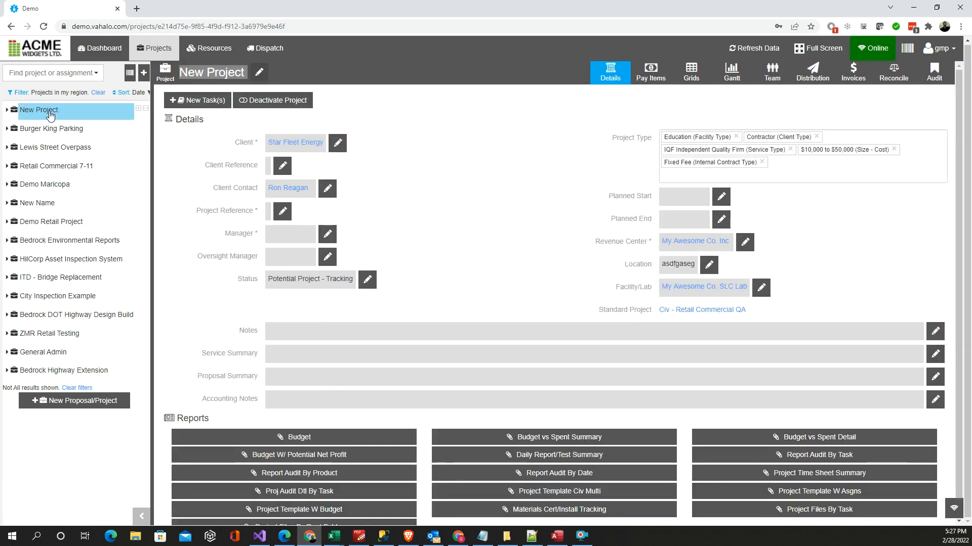
click(7, 111)
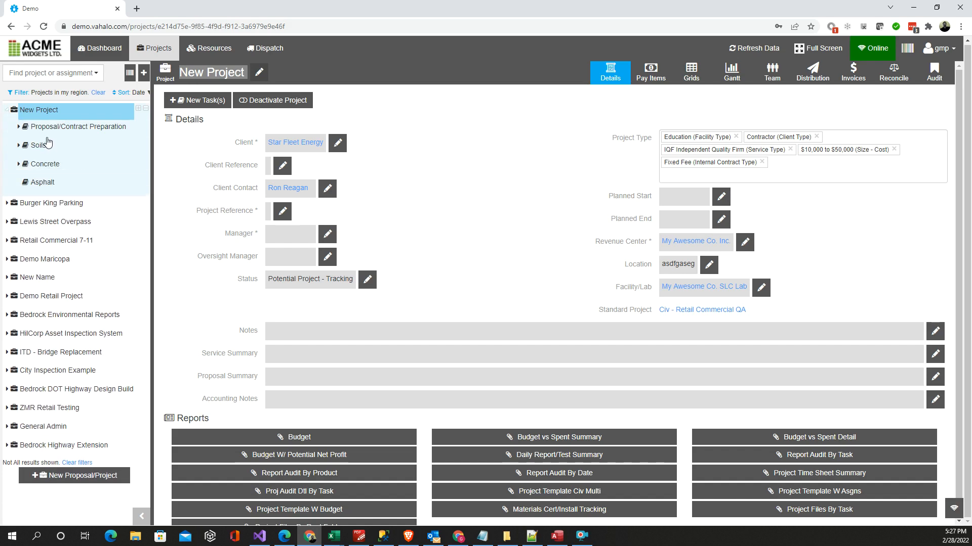
click(39, 149)
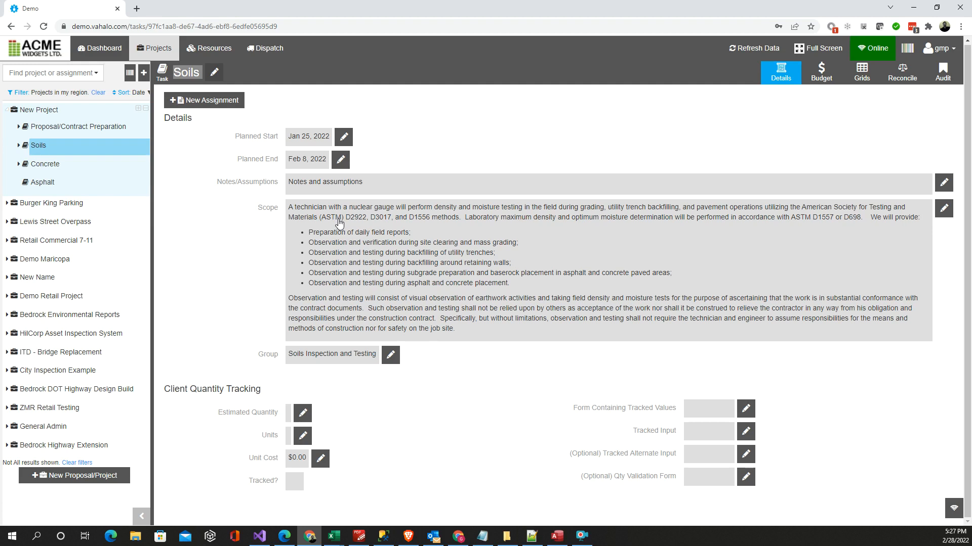
click(53, 165)
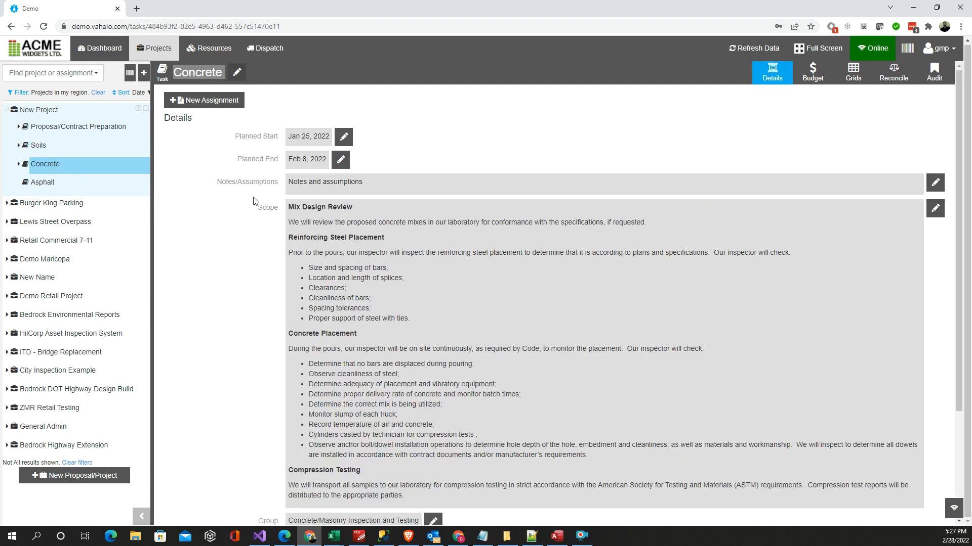
scroll(296, 213, down, 2)
scroll(303, 219, up, 2)
View the Asphalt task's scope text in its editor and close it without changes.
click(46, 184)
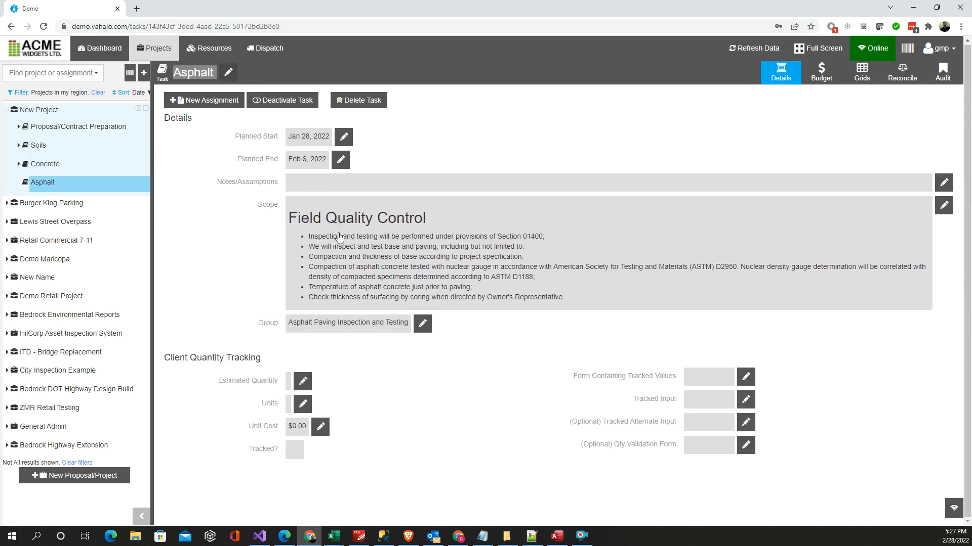
click(340, 243)
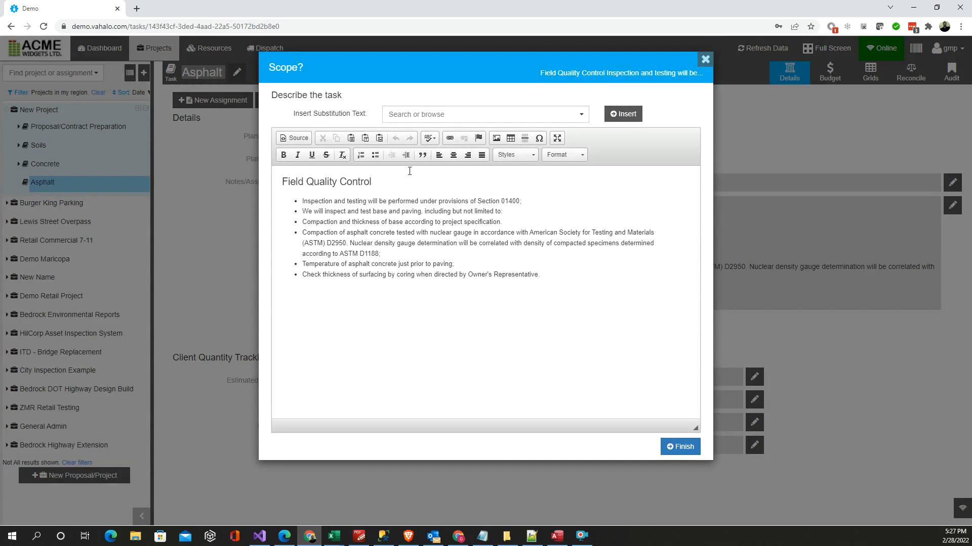
click(705, 59)
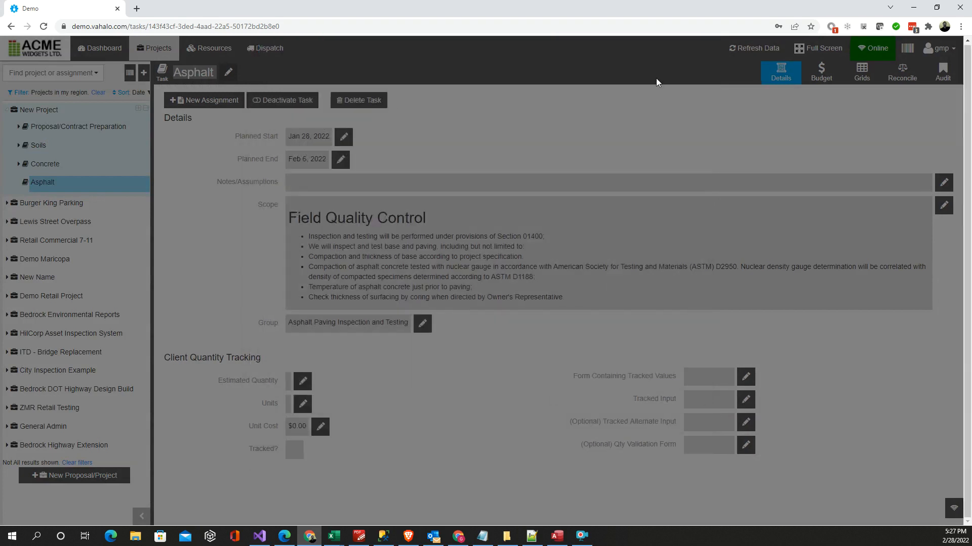
Set the quantity of the Sieve Analysis ASTM/AASHTO (+3/4") line to 5 in the Soils task's budget.
click(40, 147)
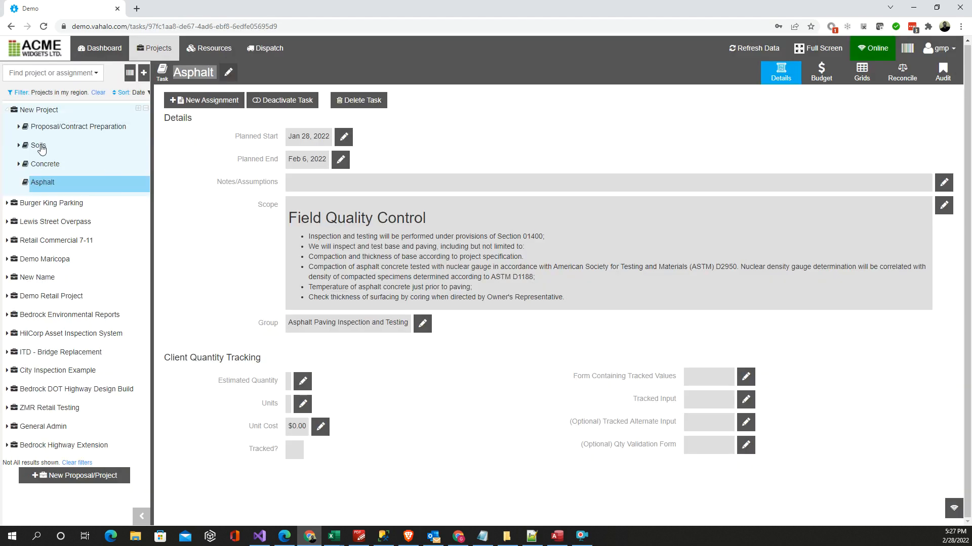
click(823, 76)
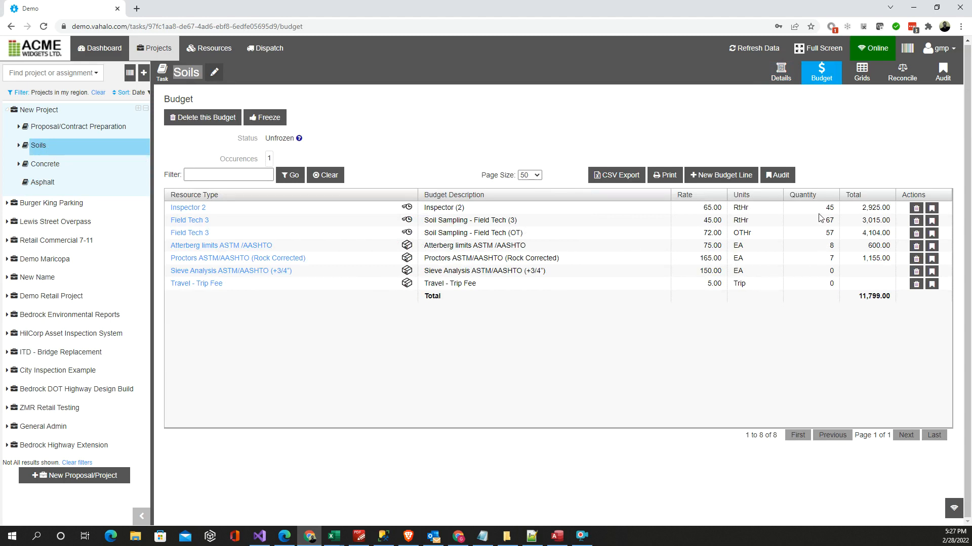
click(822, 270)
click(830, 272)
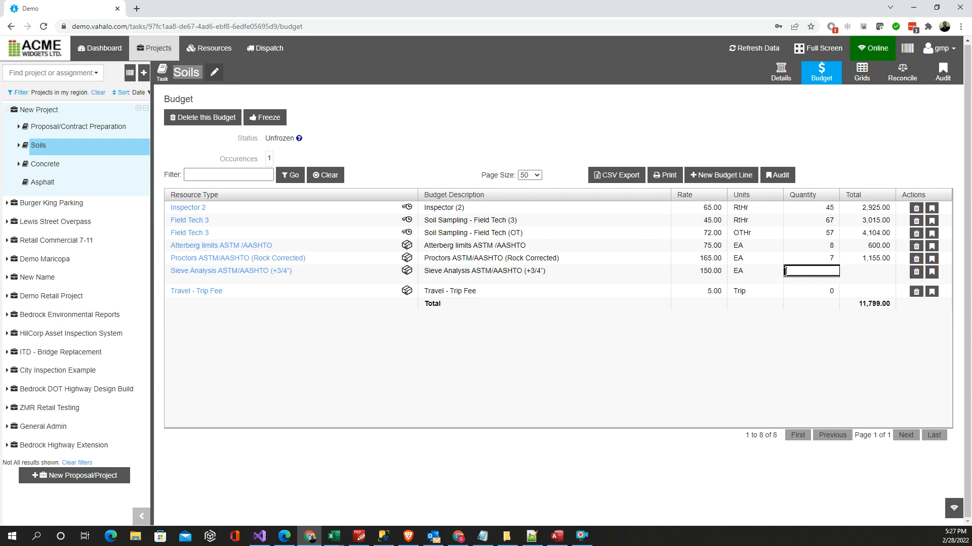
key(Tab)
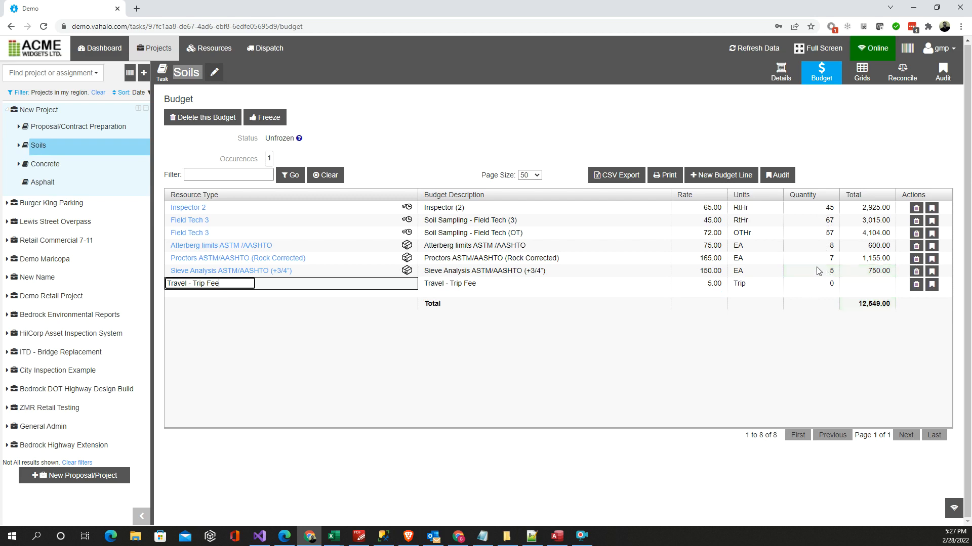
Review the budget lines of the Concrete task.
click(51, 166)
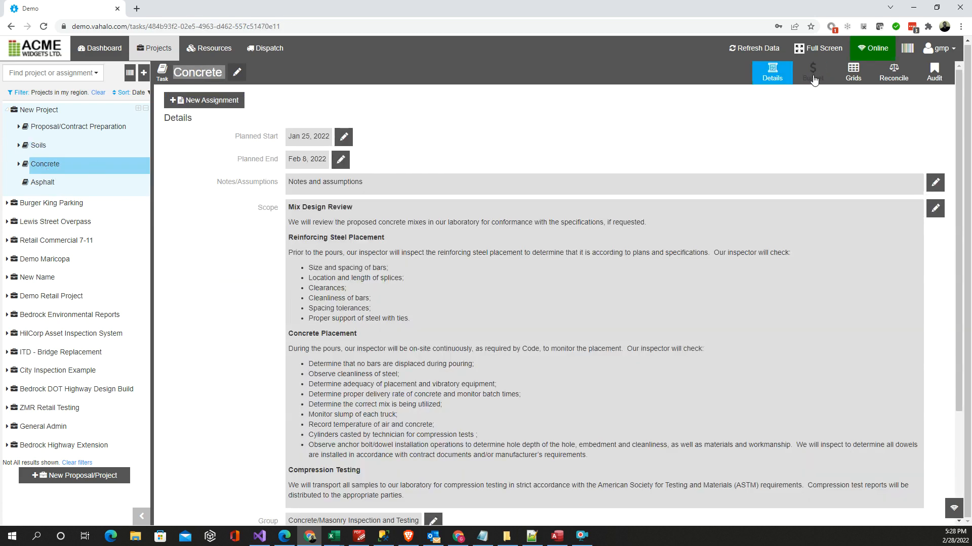
click(813, 72)
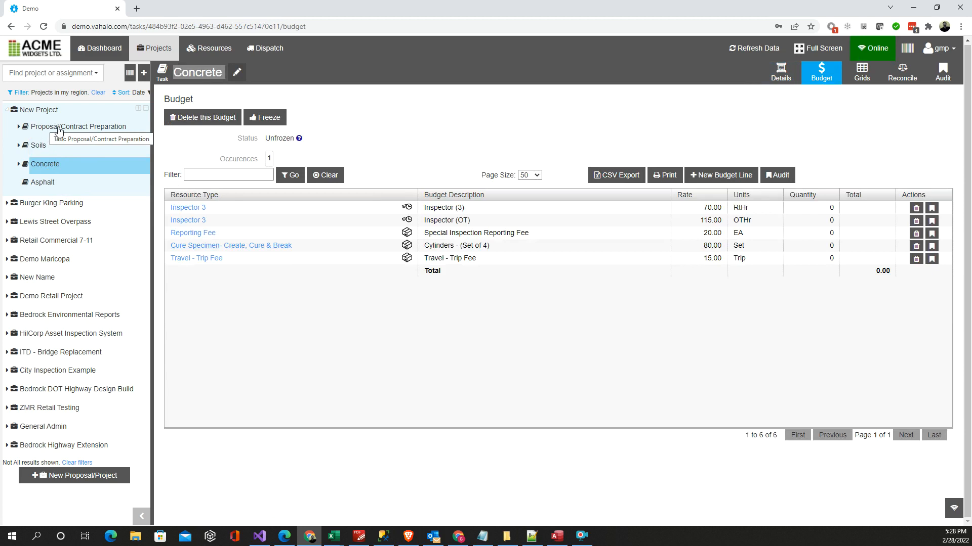
Review the reports and custom inputs of the "Proposal/Contract- Budget & Scope" assignment, and return to the New Project details.
click(18, 127)
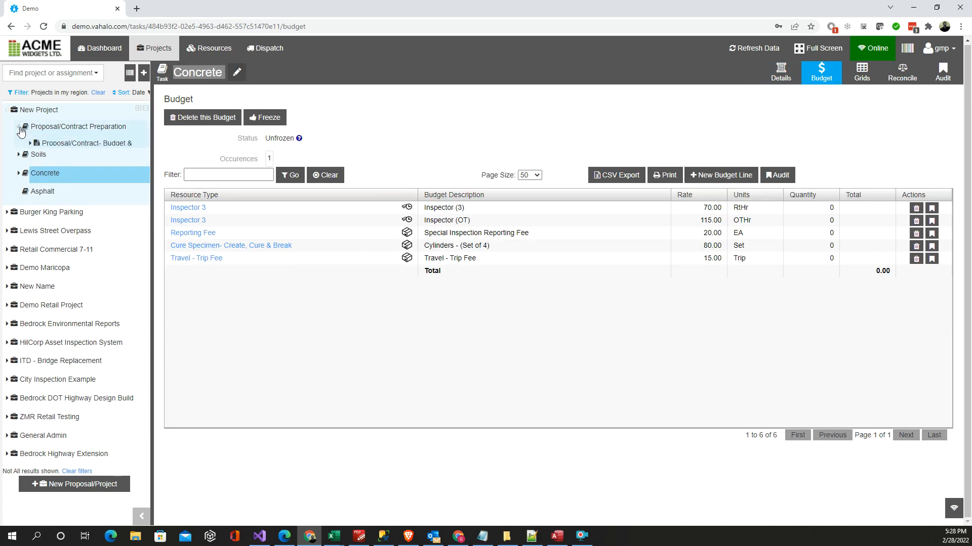
click(62, 149)
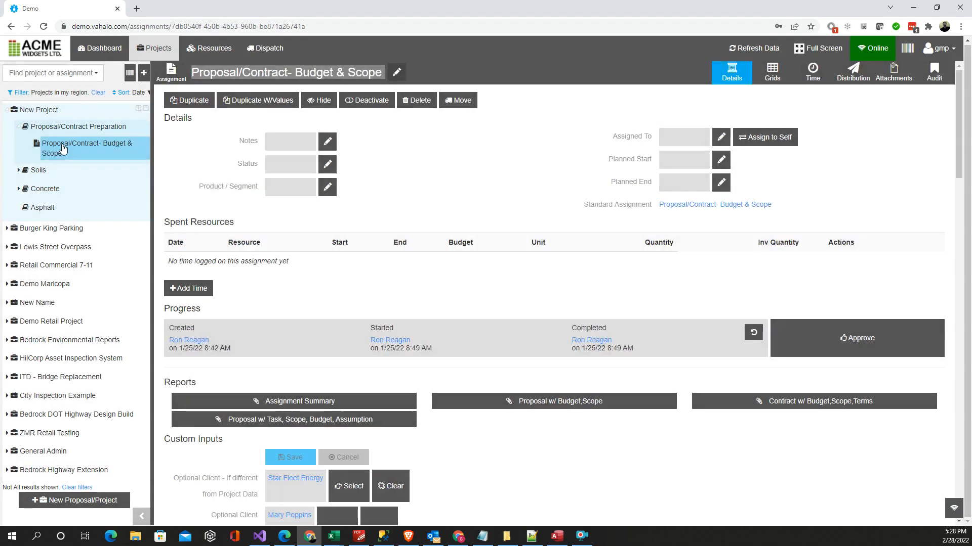
scroll(275, 197, down, 6)
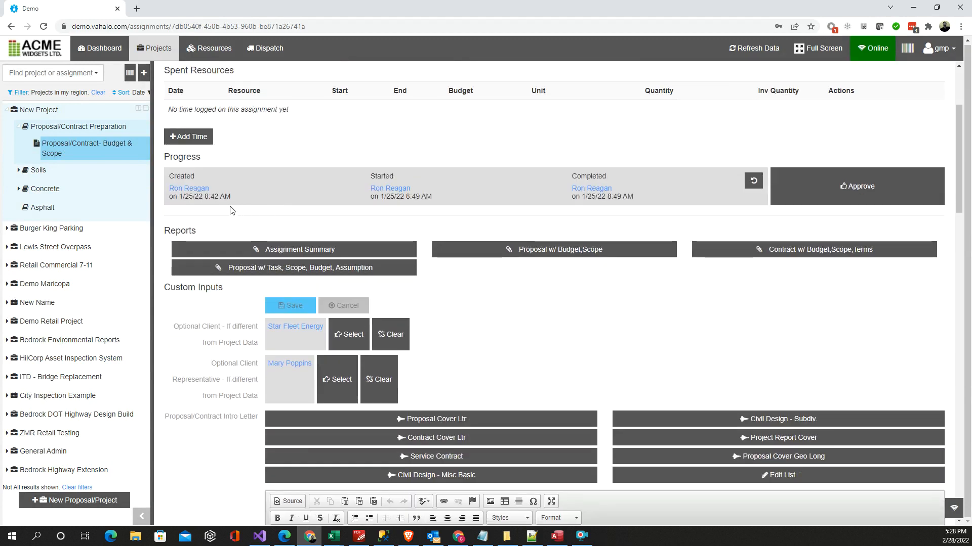
scroll(207, 225, down, 2)
scroll(205, 217, up, 4)
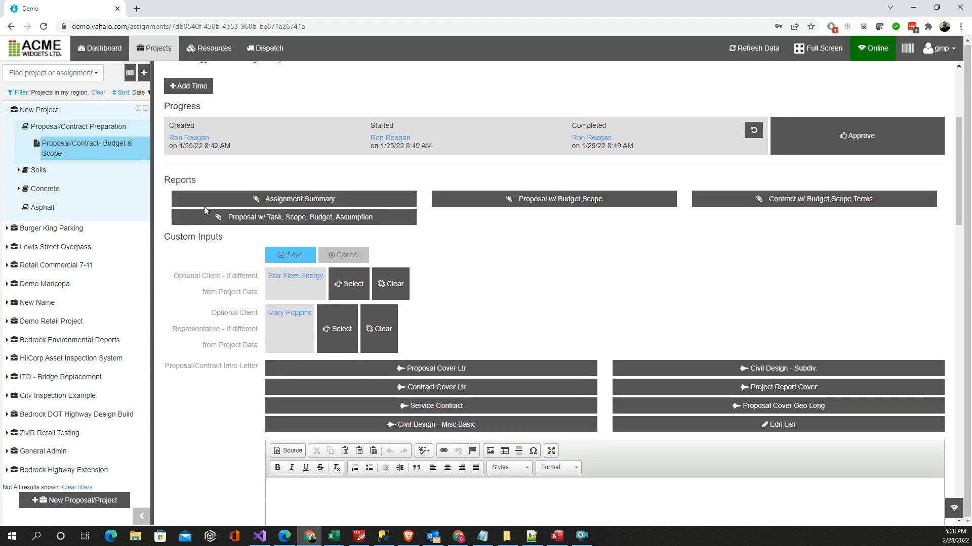
click(39, 110)
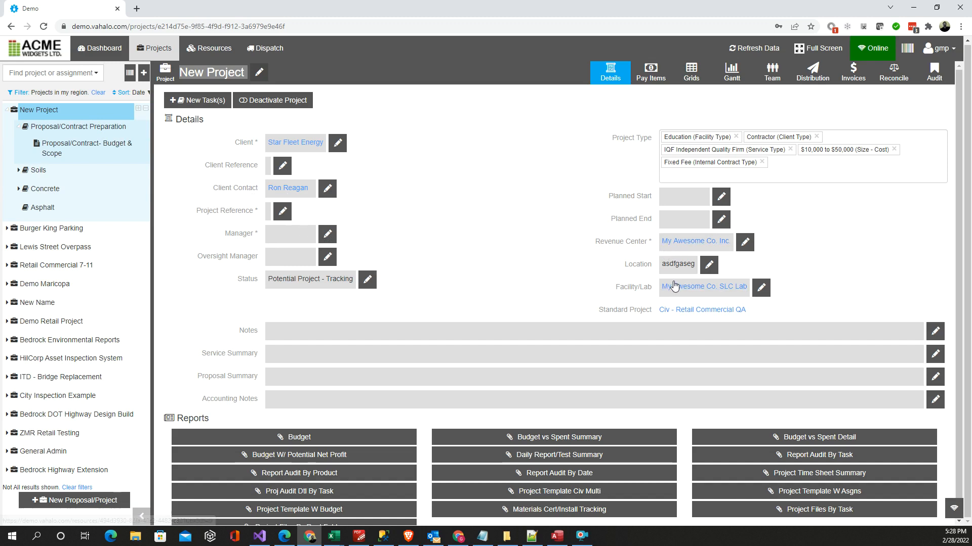
Assign a manager to the New Project in its details.
click(331, 237)
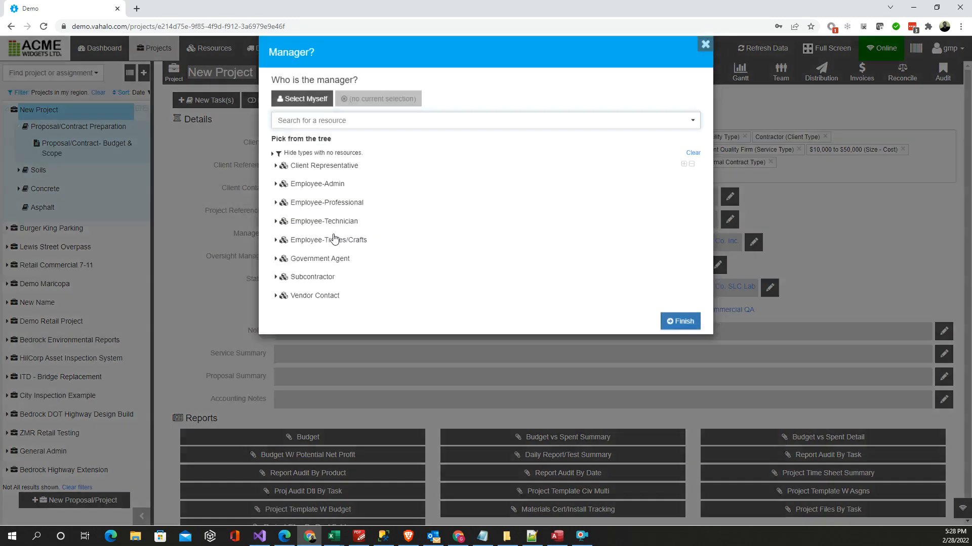
click(316, 116)
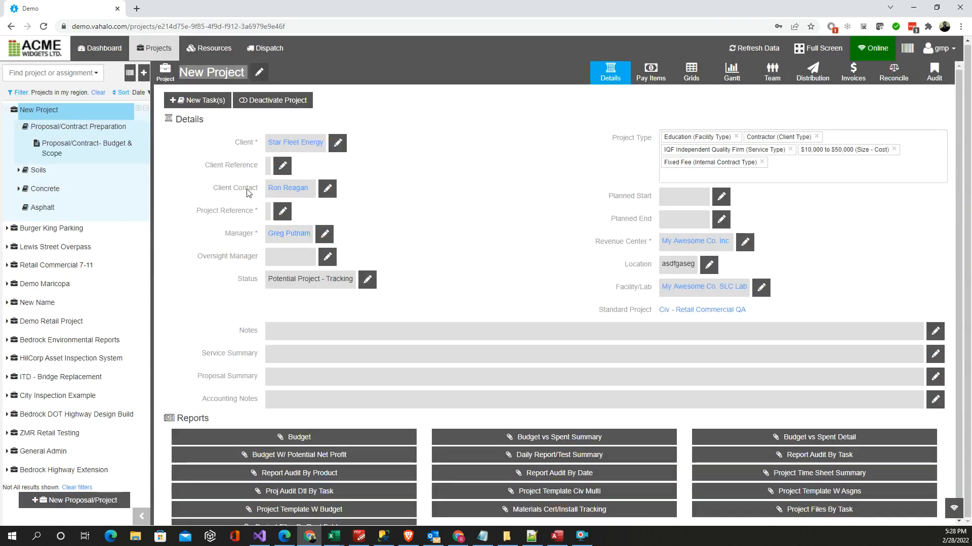
Check the optional client and client representative inputs of the "Proposal/Contract- Budget & Scope" assignment, and go back to the New Project details.
click(74, 149)
scroll(280, 293, down, 4)
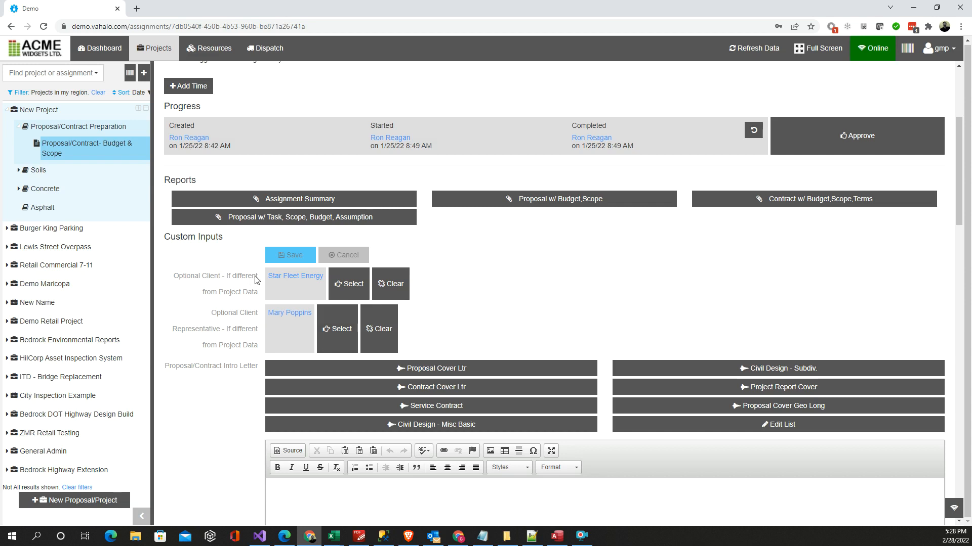
click(39, 111)
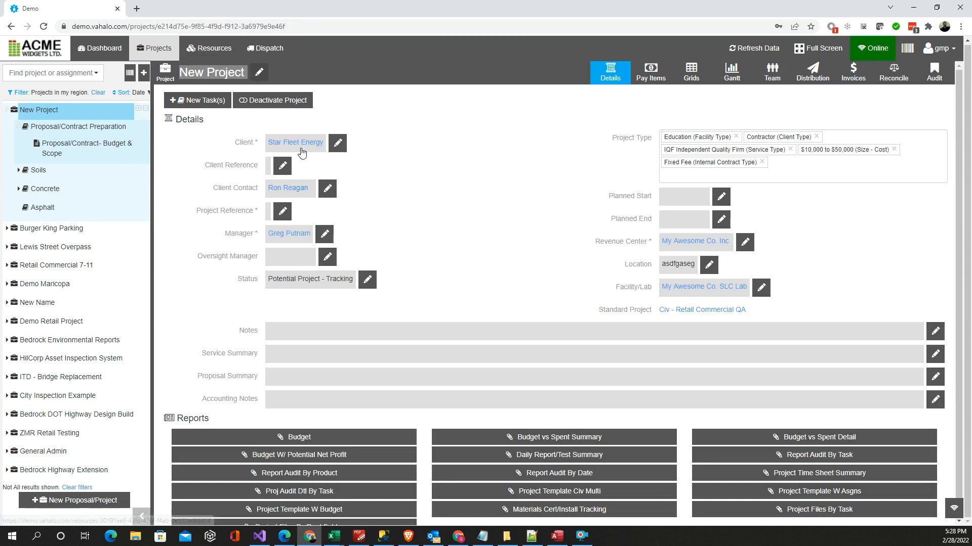
Fill the intro letter of the "Proposal/Contract- Budget & Scope" assignment with the Proposal Cover Ltr speed note and check its profit center placeholder.
click(64, 151)
scroll(233, 222, down, 4)
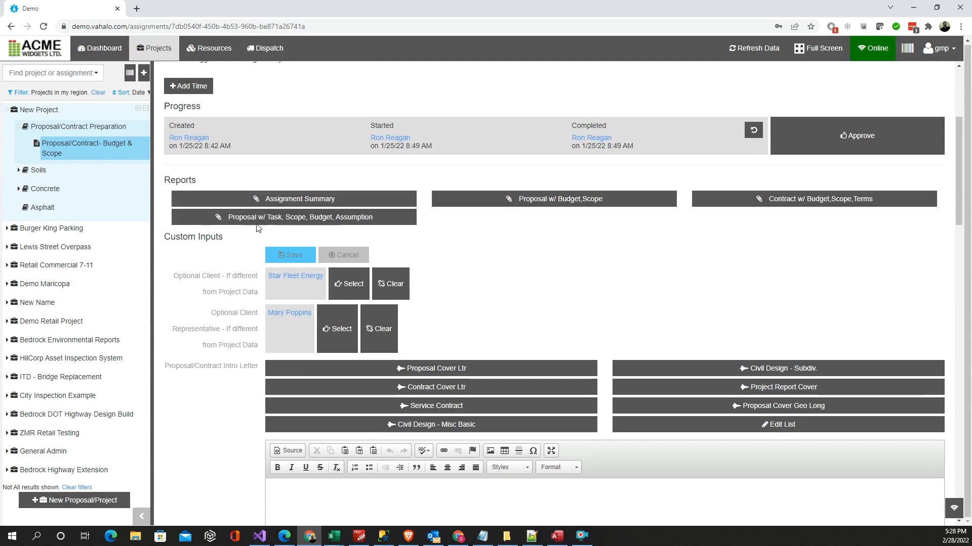
scroll(261, 278, down, 4)
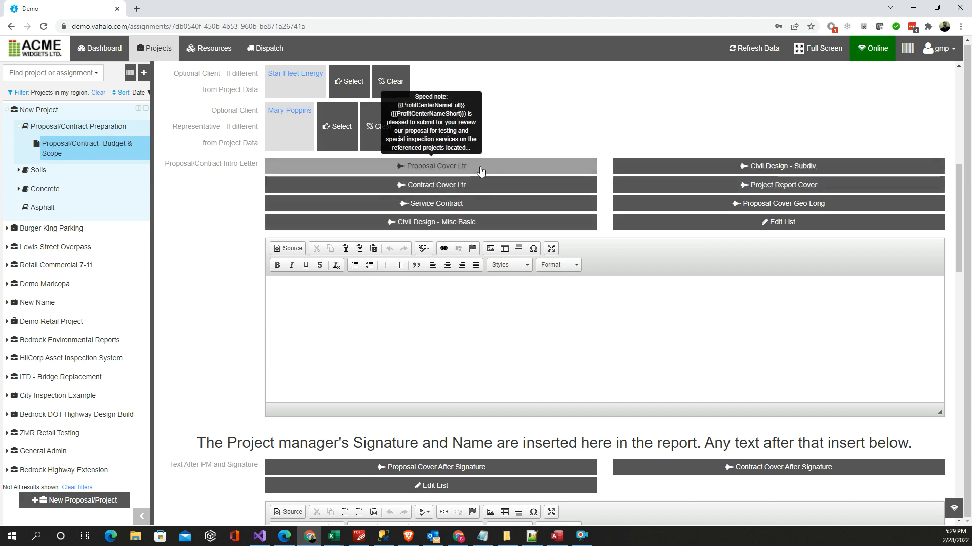
click(480, 171)
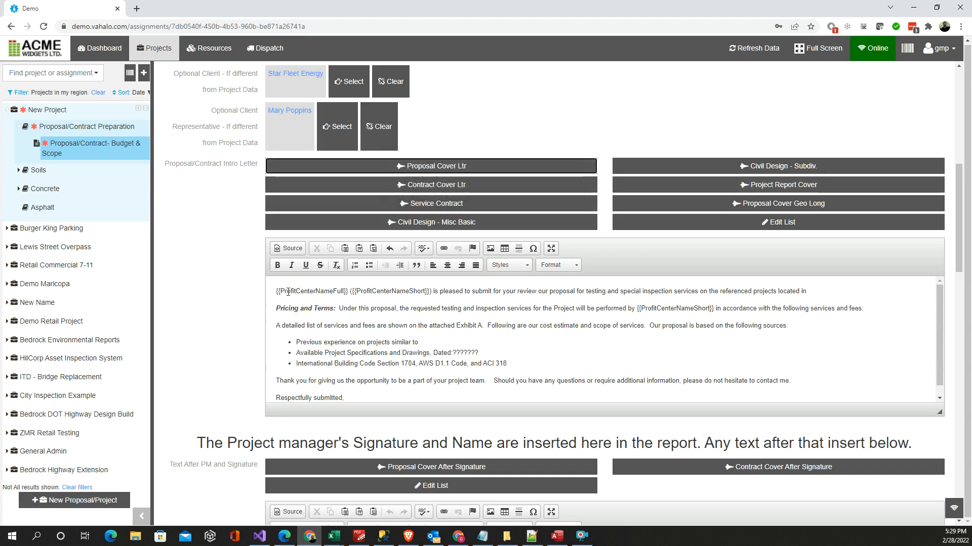
drag(276, 292, 350, 292)
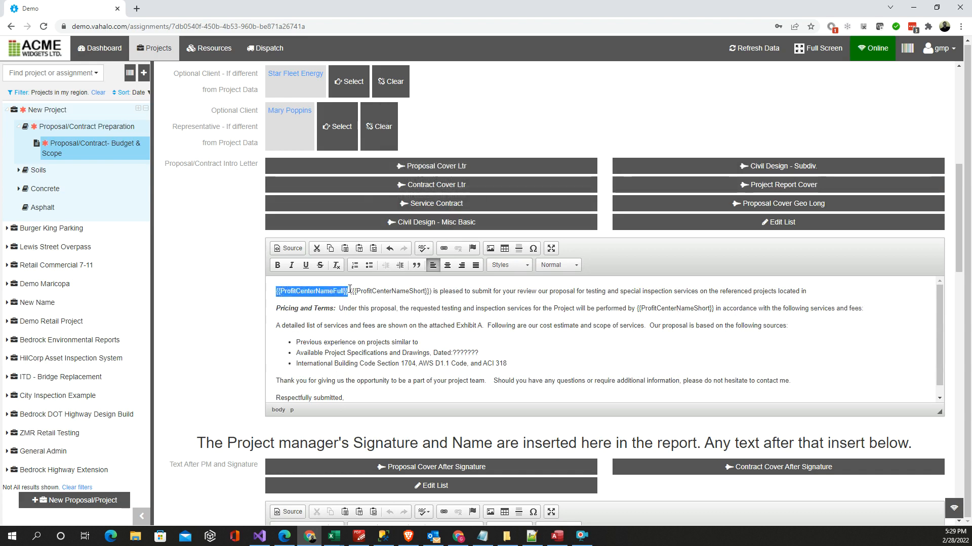
click(455, 291)
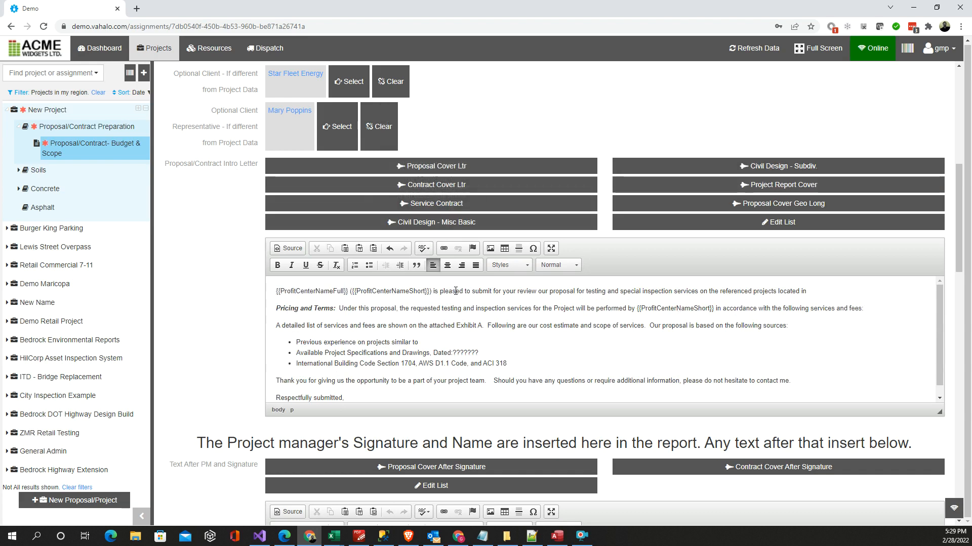
Open the intro letter's speed note list for editing and view the Project Report Cover and Civil Design - Misc Basic notes.
click(727, 226)
click(428, 105)
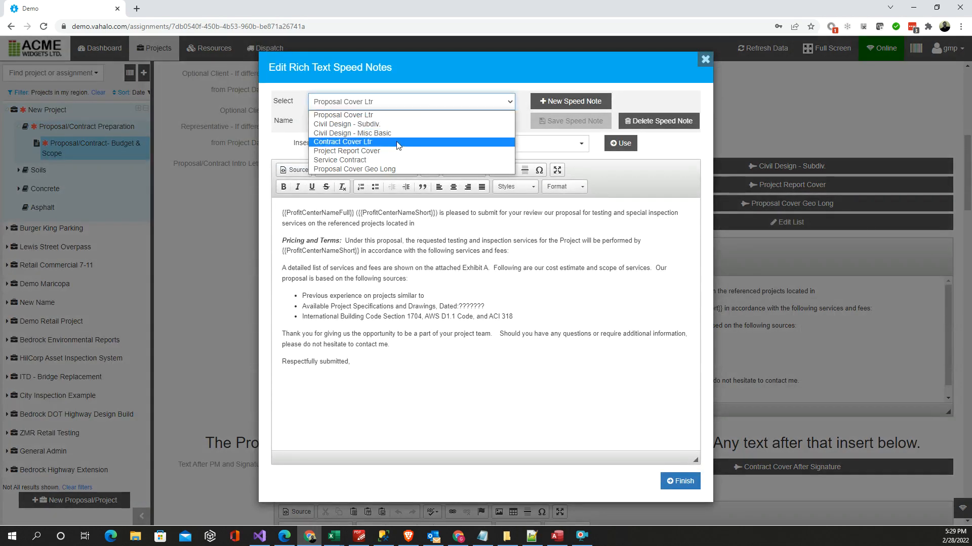
click(396, 150)
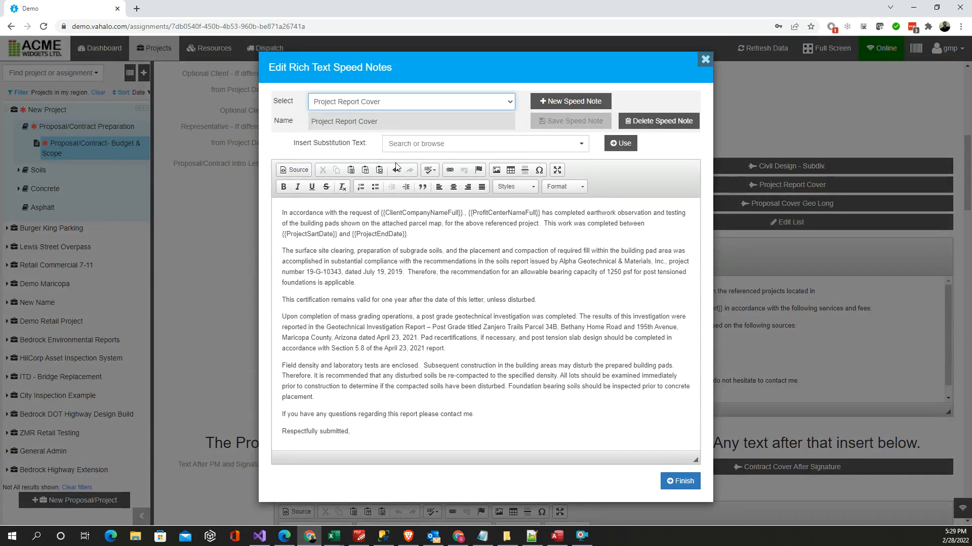
click(423, 105)
click(414, 136)
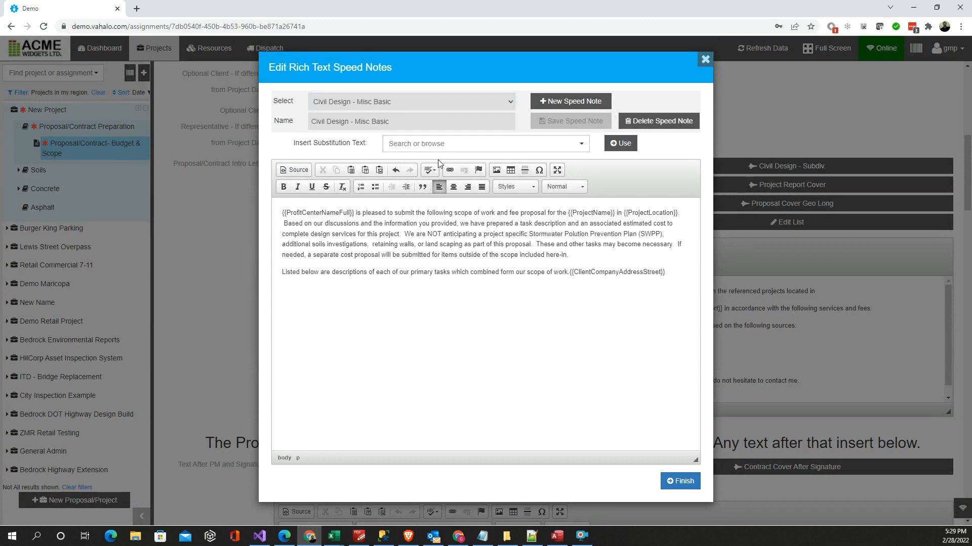
Browse the substitution texts available for the Civil Design - Misc Basic speed note and finish without inserting any.
click(571, 146)
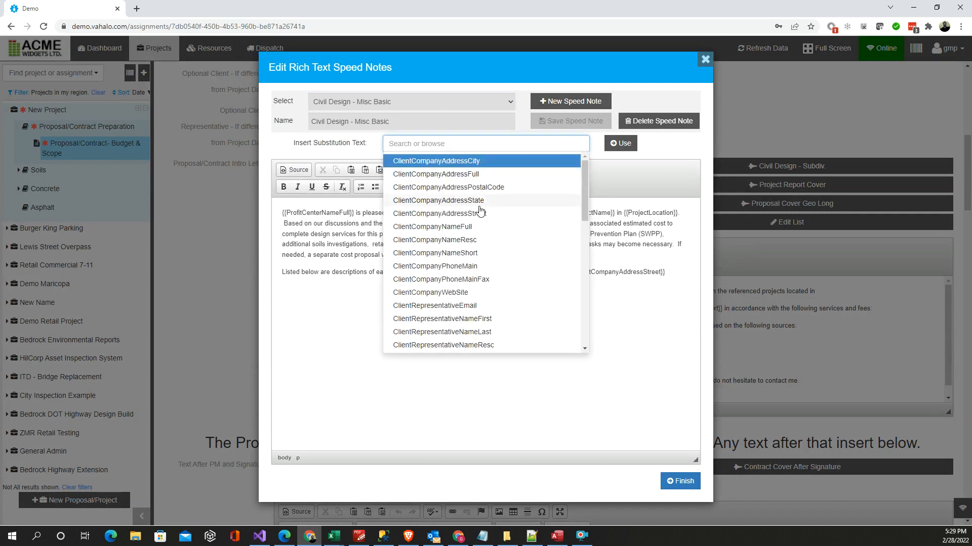
scroll(468, 251, down, 2)
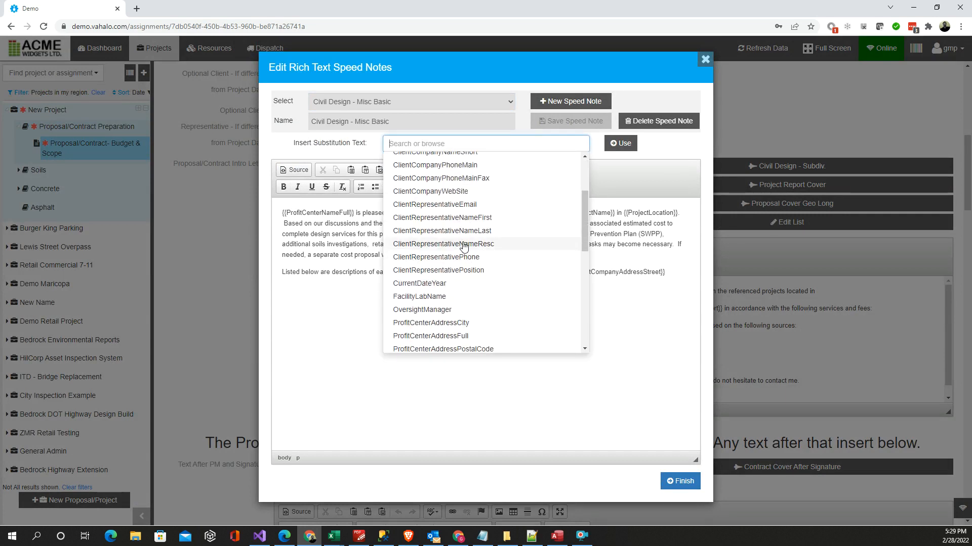
scroll(464, 246, up, 2)
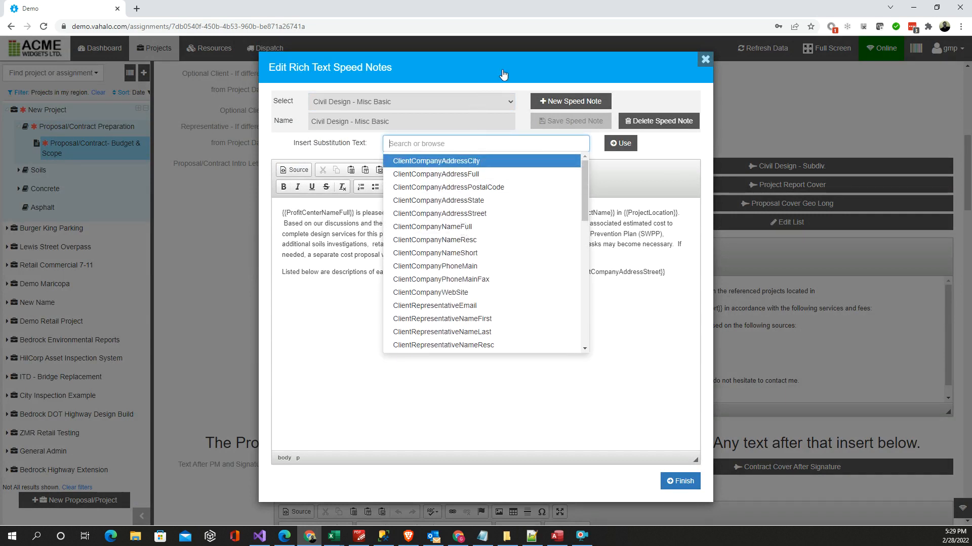
click(506, 75)
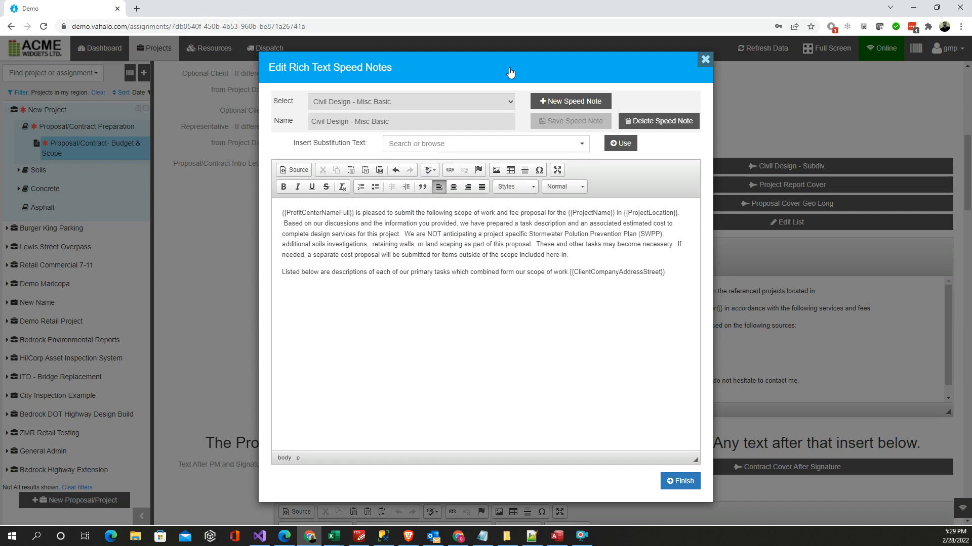
click(681, 482)
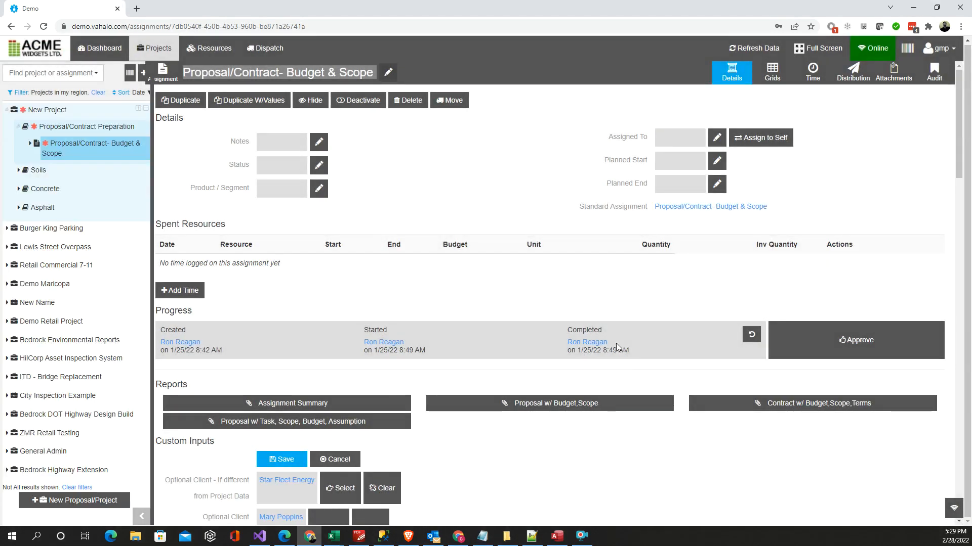
Review the intro letter and fill the text after the PM and signature with the Proposal Cover After Signature speed note.
scroll(448, 275, down, 9)
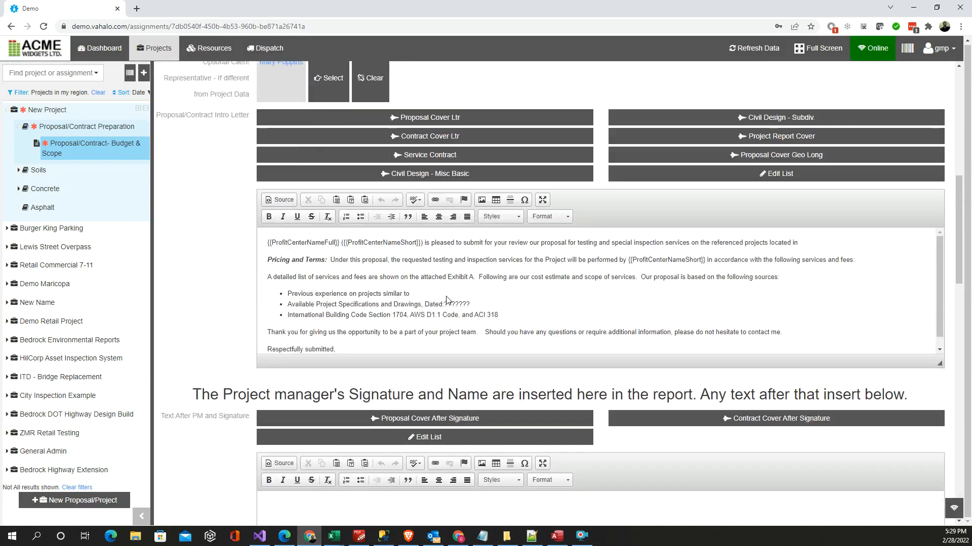
scroll(354, 284, down, 1)
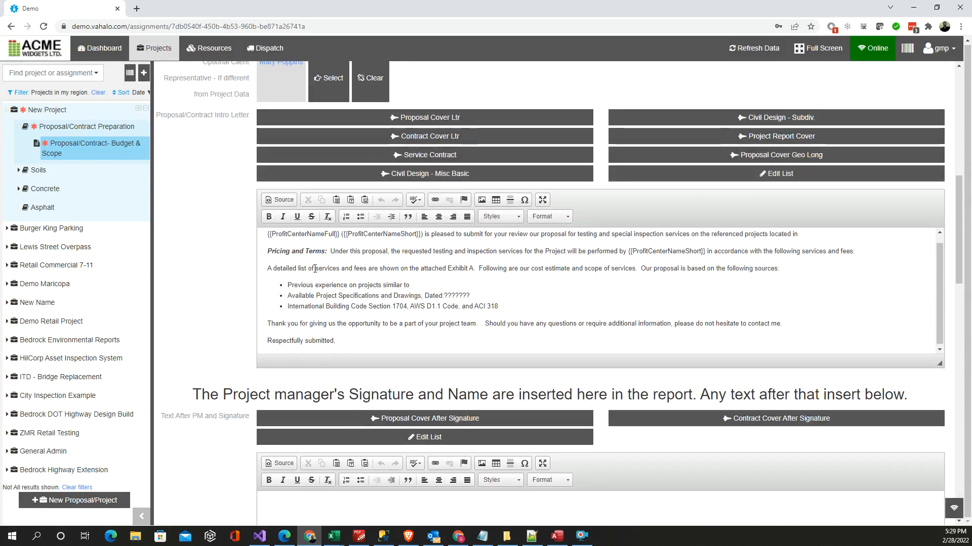
scroll(225, 306, down, 3)
scroll(216, 275, down, 1)
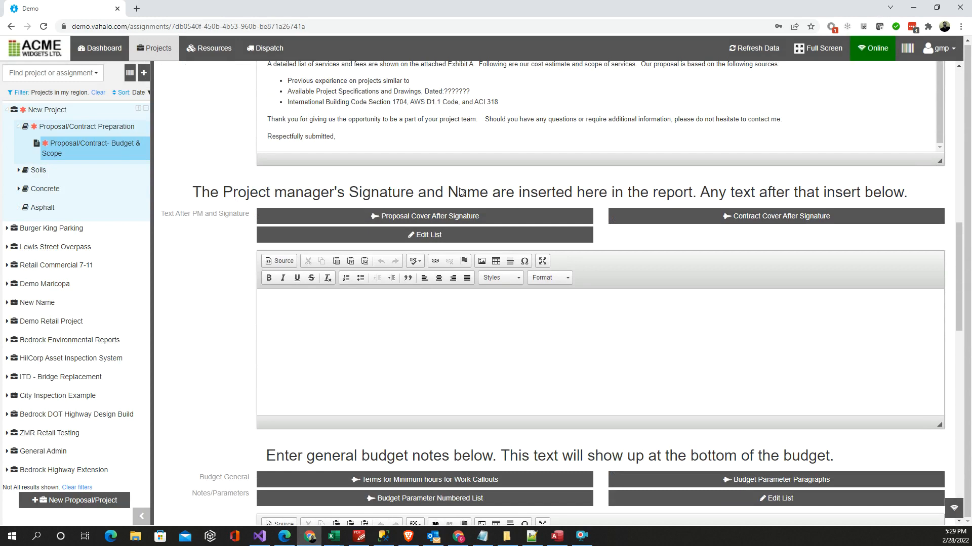
click(356, 218)
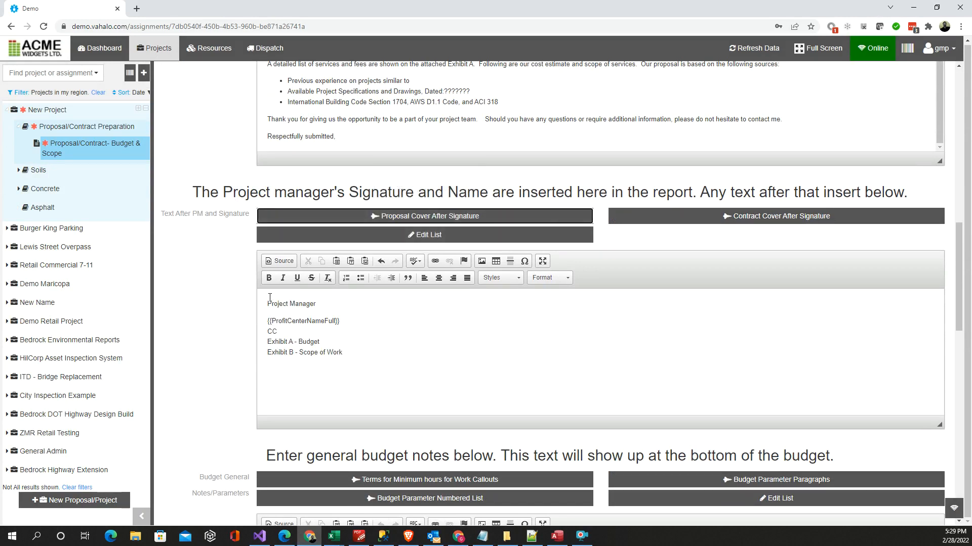
Fill the general budget notes with the "Terms for Minimum hours for Work Callouts" speed note.
scroll(270, 358, down, 3)
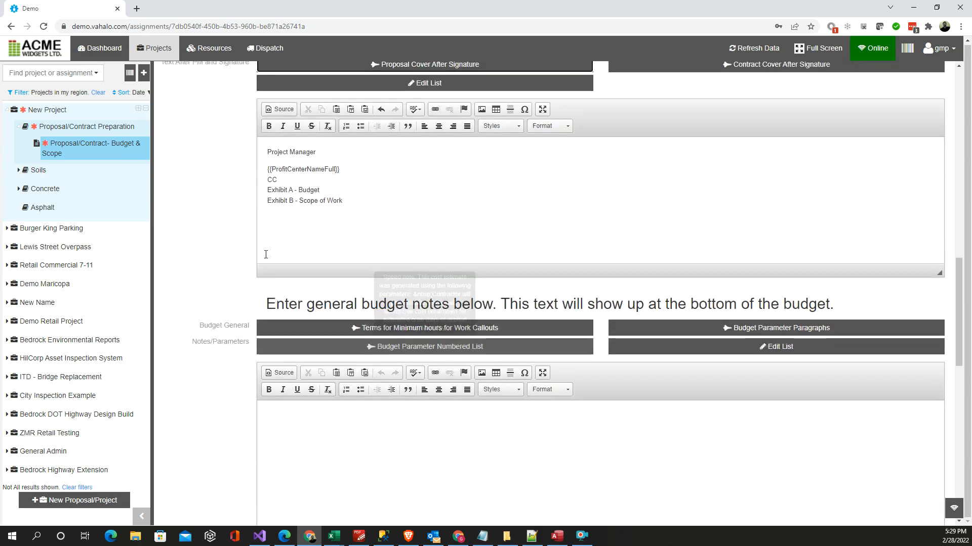
scroll(242, 238, down, 3)
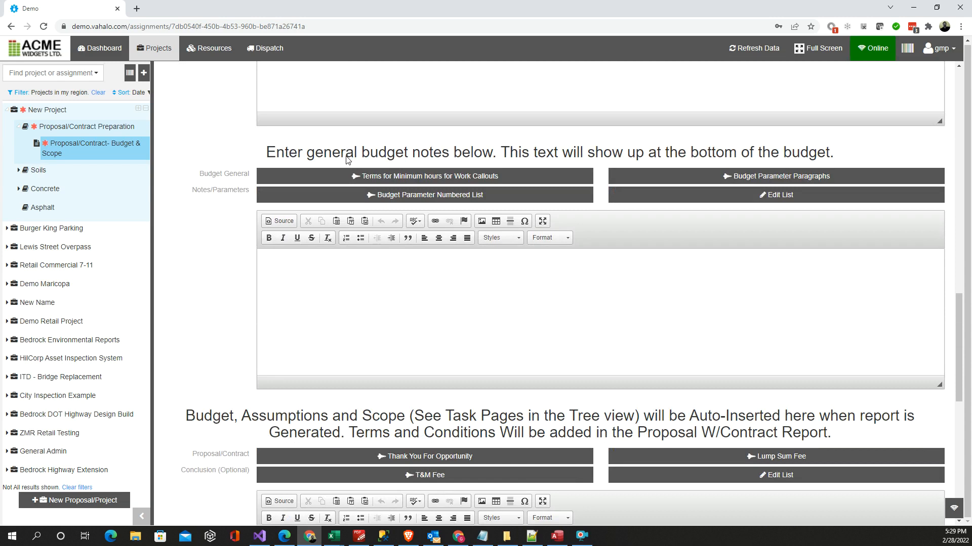
click(301, 182)
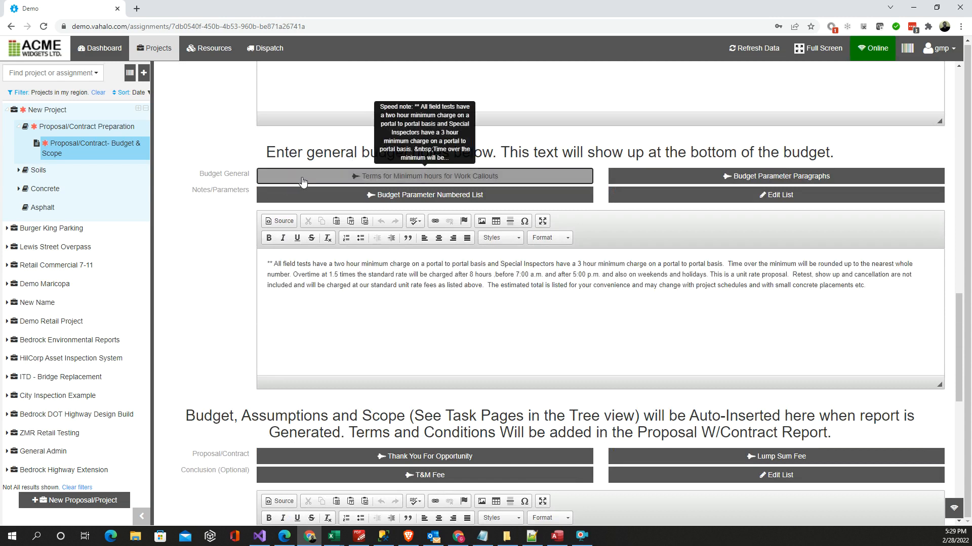
Fill the optional proposal/contract conclusion with the T&M Fee speed note.
scroll(235, 256, down, 3)
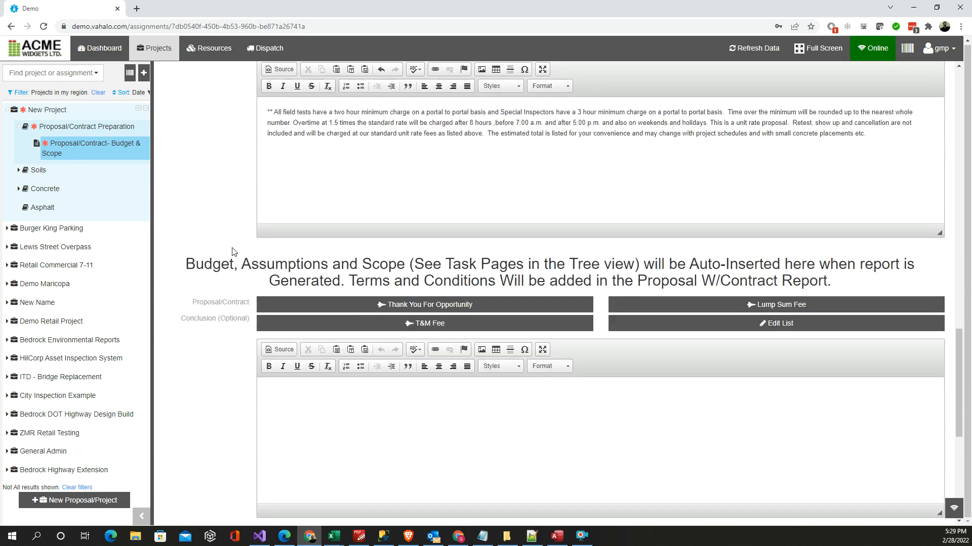
scroll(234, 251, up, 1)
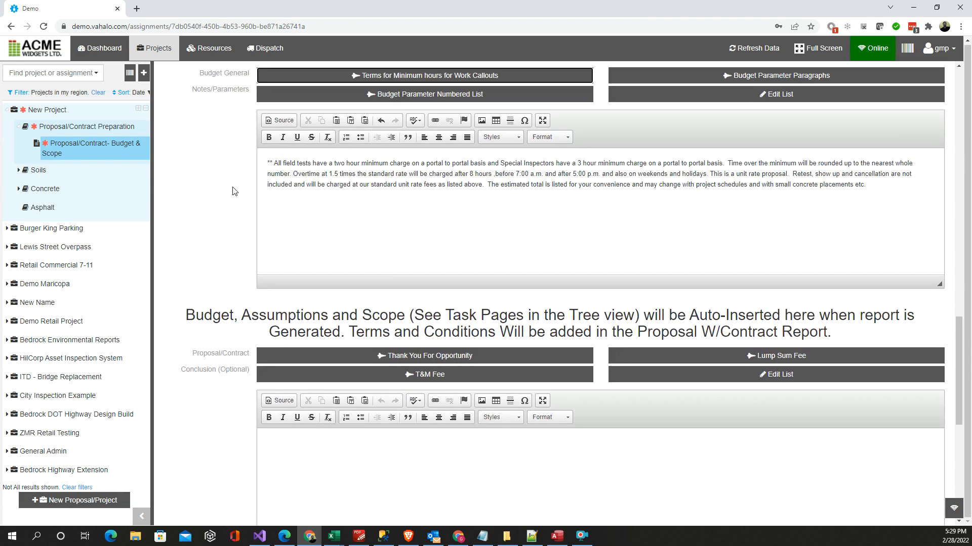
scroll(235, 191, up, 1)
scroll(240, 176, up, 1)
scroll(238, 188, down, 3)
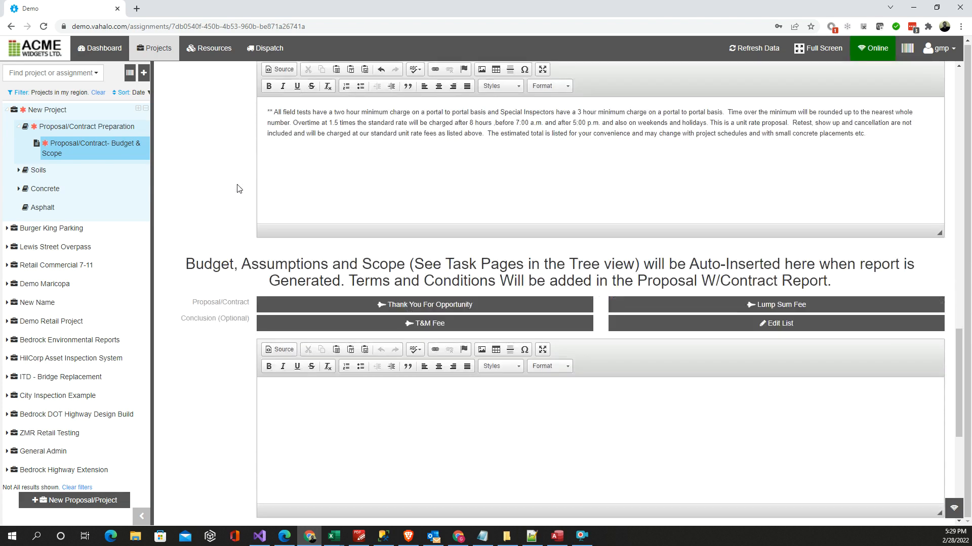
scroll(219, 223, down, 2)
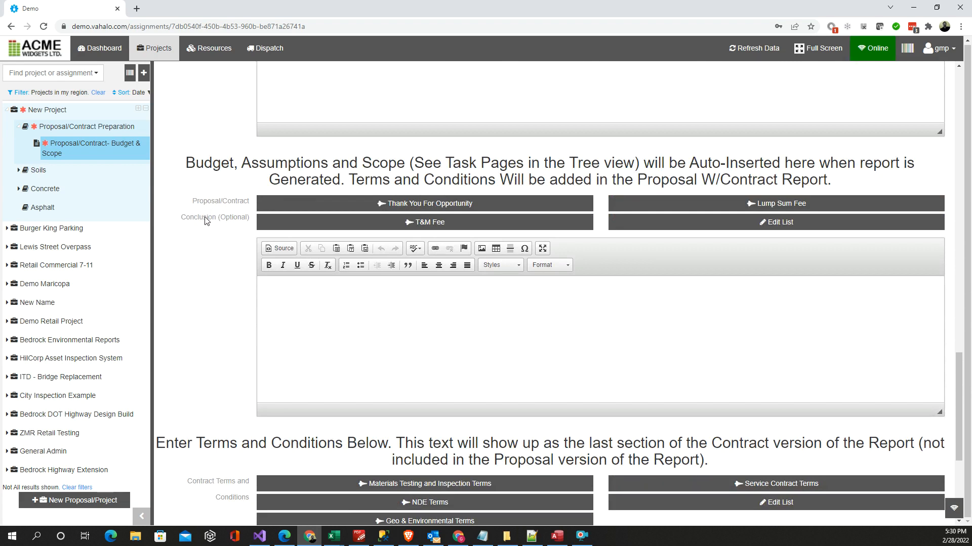
click(353, 228)
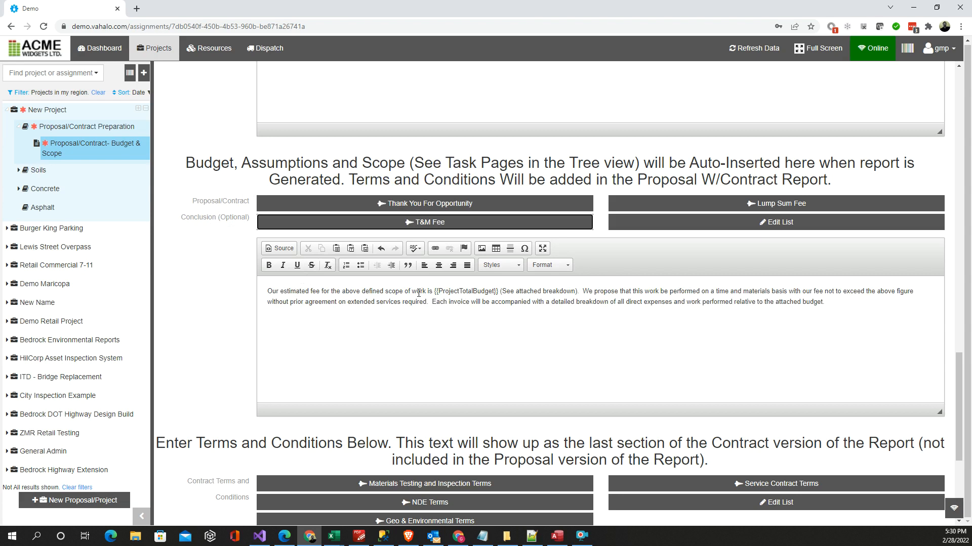
Fill the contract terms and conditions with the Materials Testing and Inspection Terms, review them, and save the assignment's custom inputs.
scroll(419, 293, down, 3)
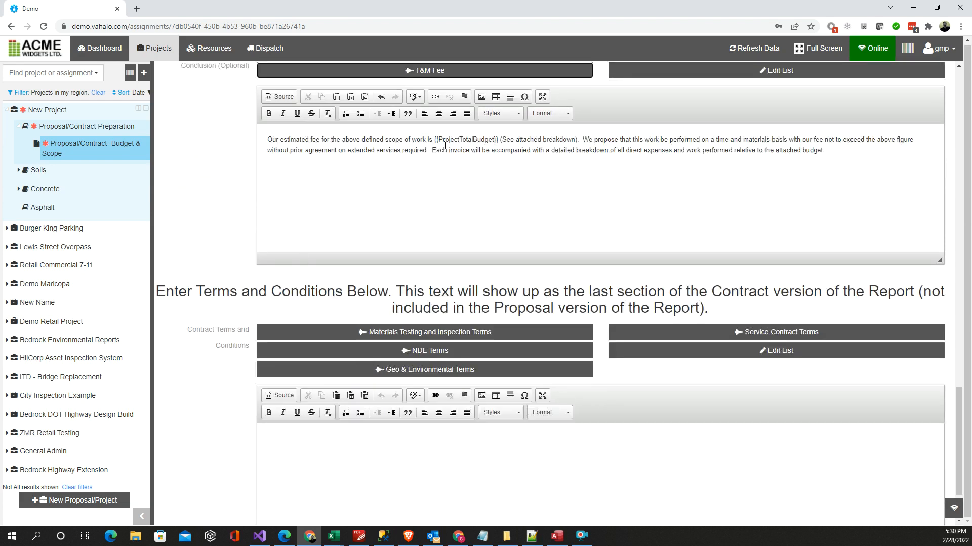
scroll(205, 279, down, 2)
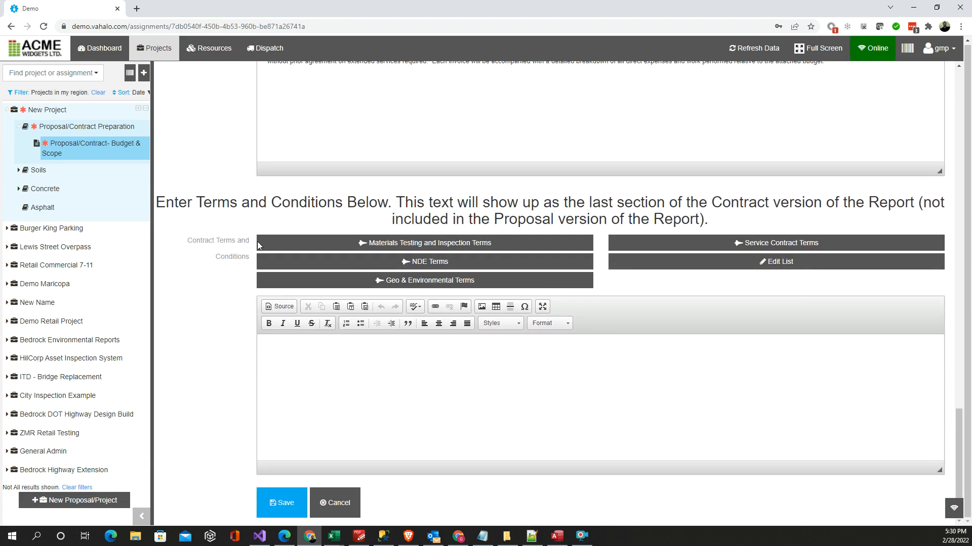
click(351, 245)
scroll(317, 359, down, 4)
scroll(351, 400, up, 5)
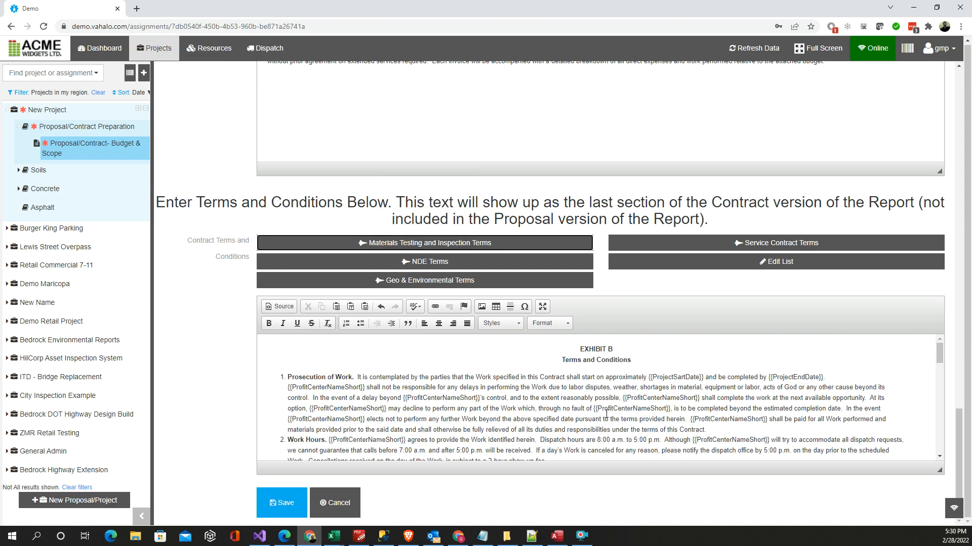
scroll(463, 392, down, 10)
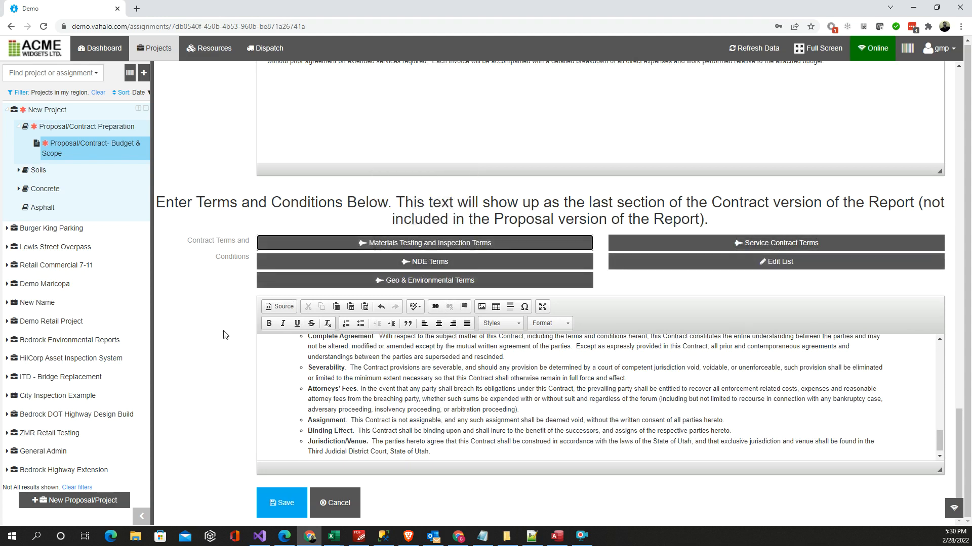
click(284, 503)
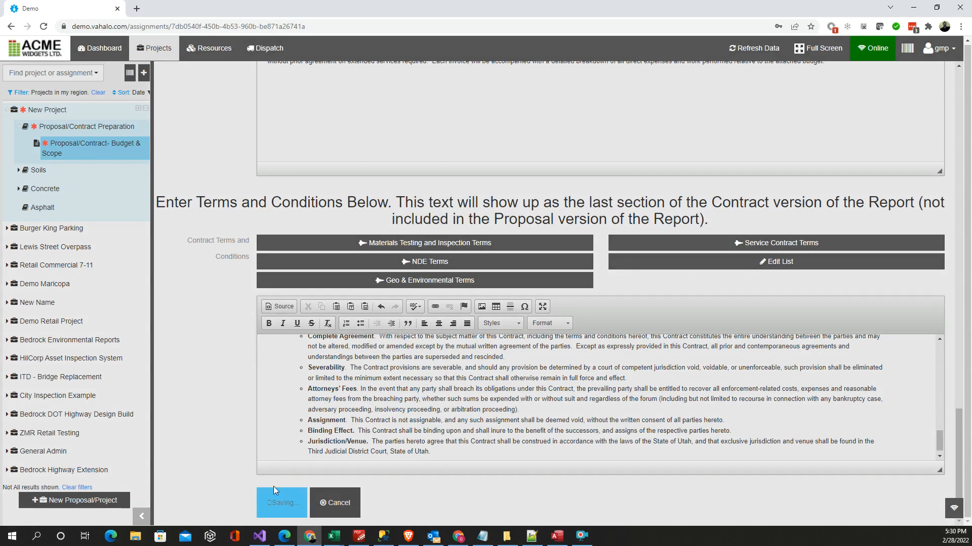
scroll(221, 338, up, 8)
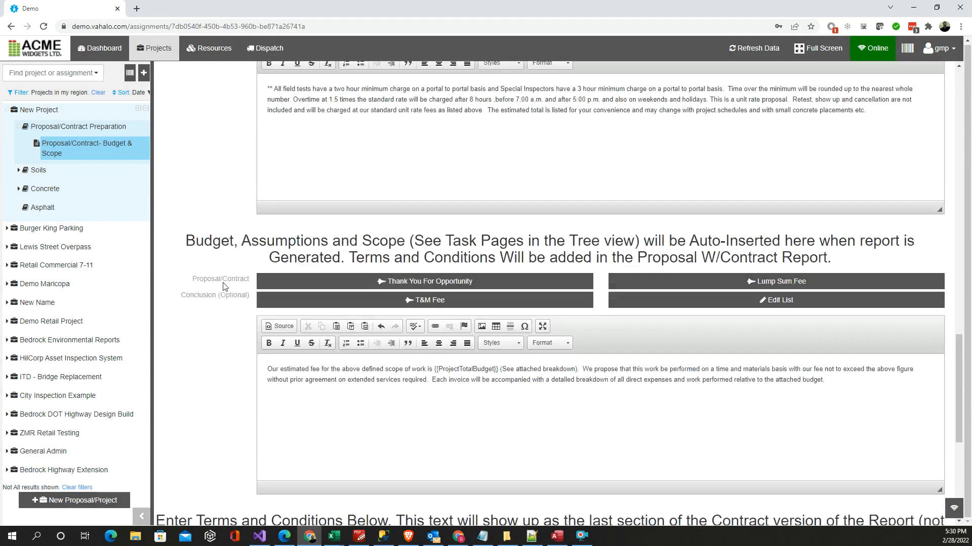
Generate the Contract w/ Budget,Scope,Terms report from the Proposal/Contract- Budget & Scope assignment.
scroll(215, 255, up, 10)
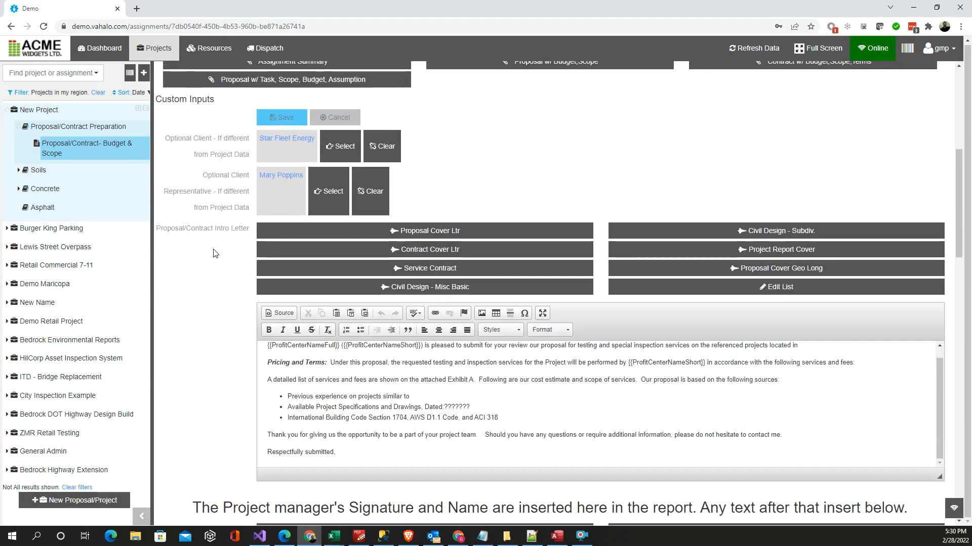
scroll(218, 252, up, 3)
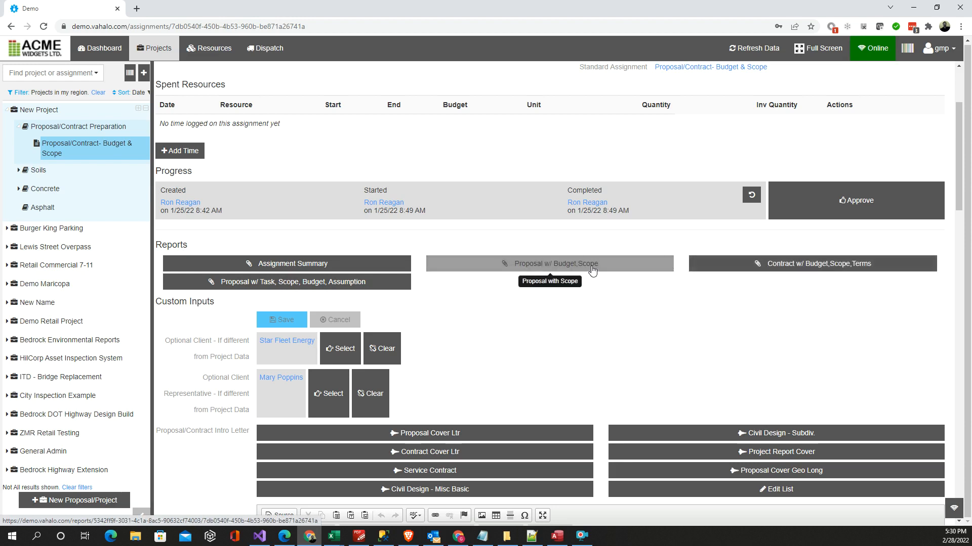
click(770, 267)
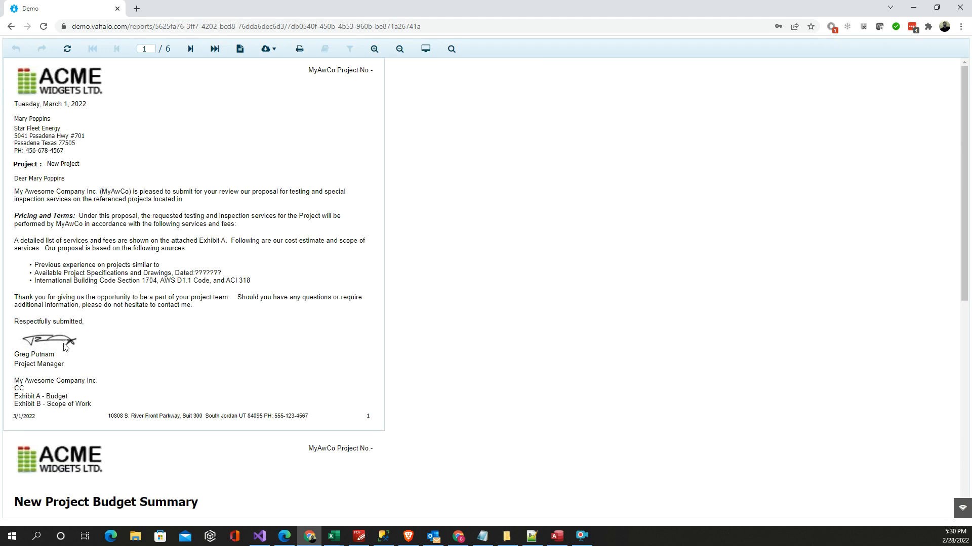
Review the contract report's budget summary, minimum-hours notes and Exhibit A1 scope of services for soils and concrete.
scroll(64, 329, down, 7)
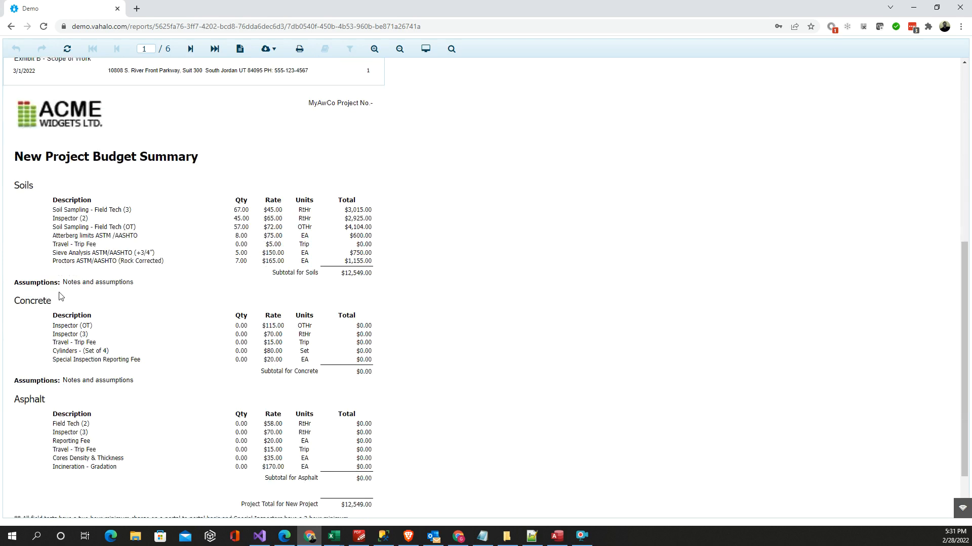
scroll(262, 296, down, 1)
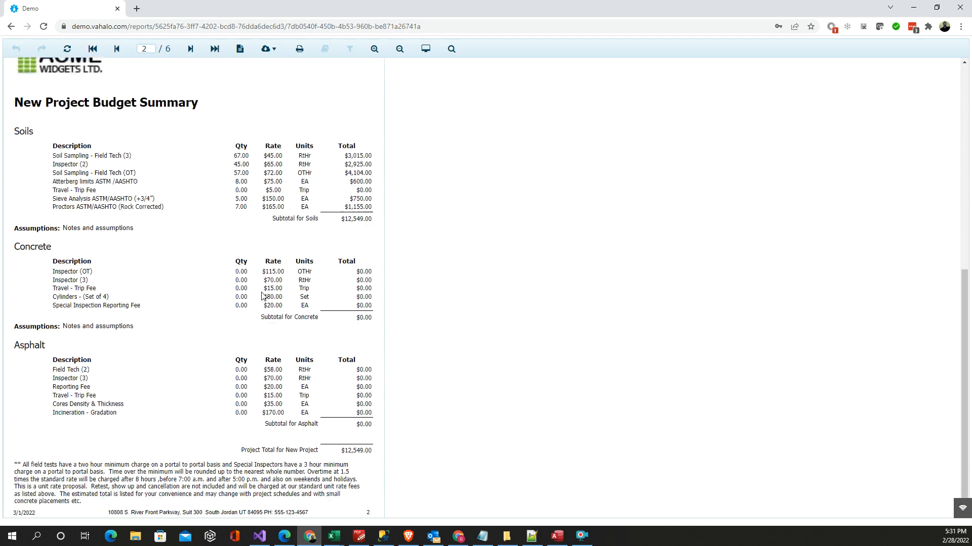
scroll(262, 296, down, 8)
scroll(105, 247, down, 1)
scroll(72, 115, up, 1)
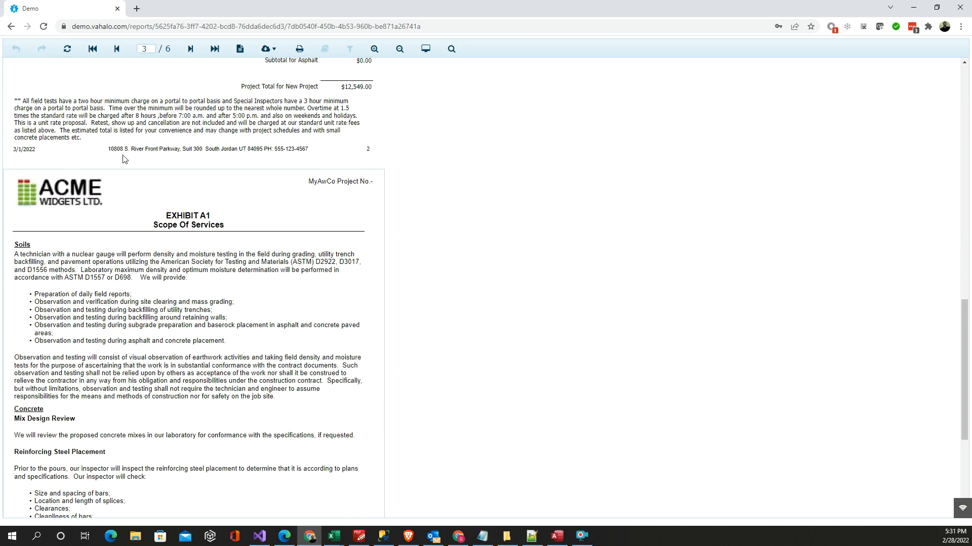
scroll(106, 287, down, 3)
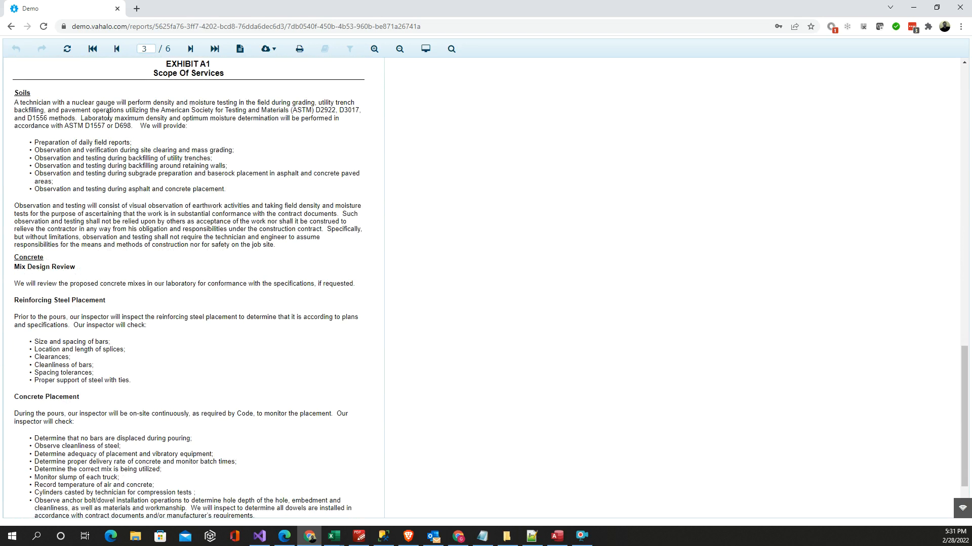
scroll(76, 225, down, 8)
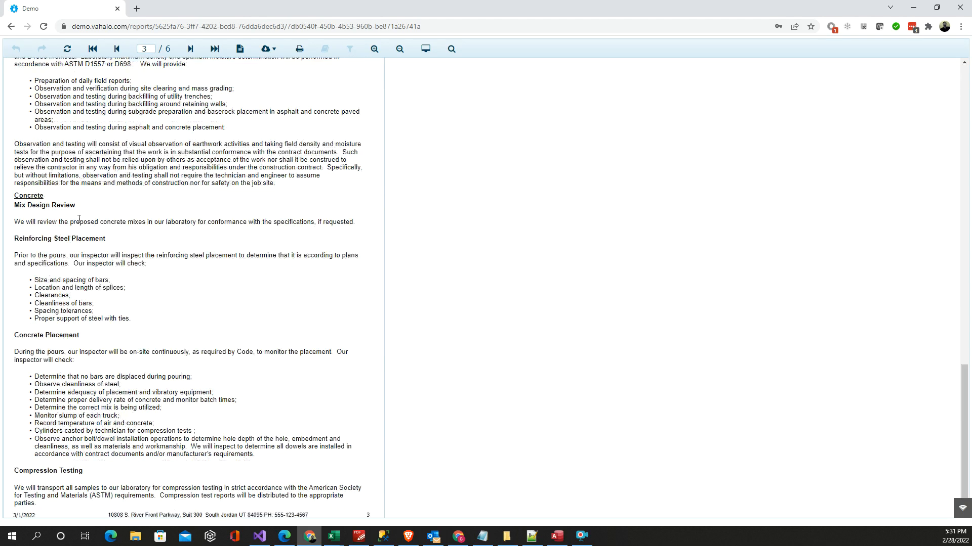
Examine the contract report's Exhibit B terms and conditions and its fee conclusion, then return to the assignment page.
scroll(89, 218, down, 7)
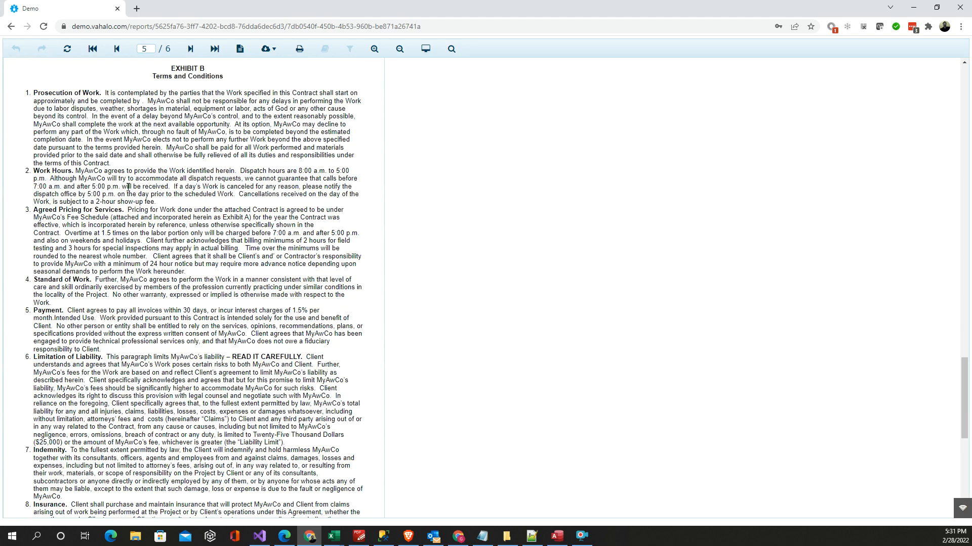
scroll(128, 188, up, 1)
scroll(147, 192, down, 10)
scroll(158, 198, down, 2)
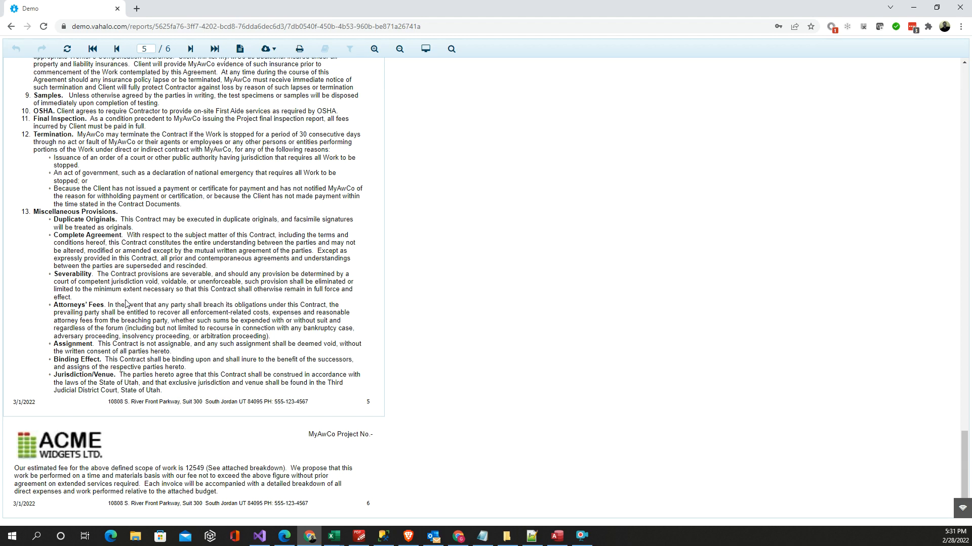
scroll(126, 303, up, 6)
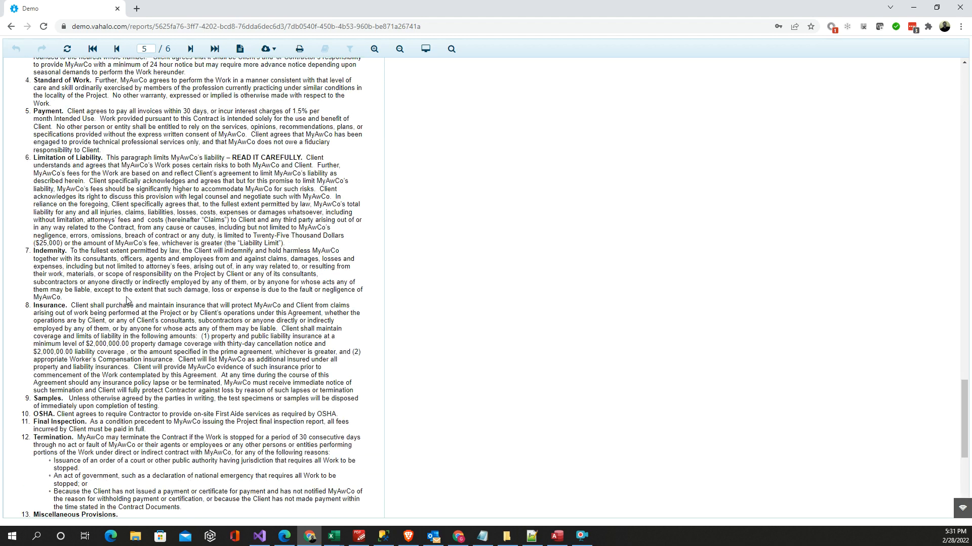
scroll(127, 300, up, 2)
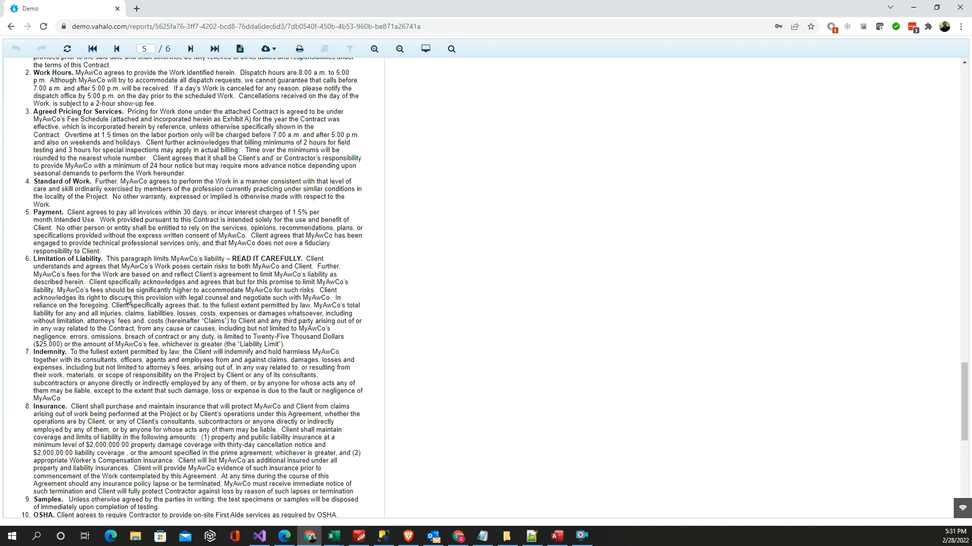
scroll(127, 299, up, 6)
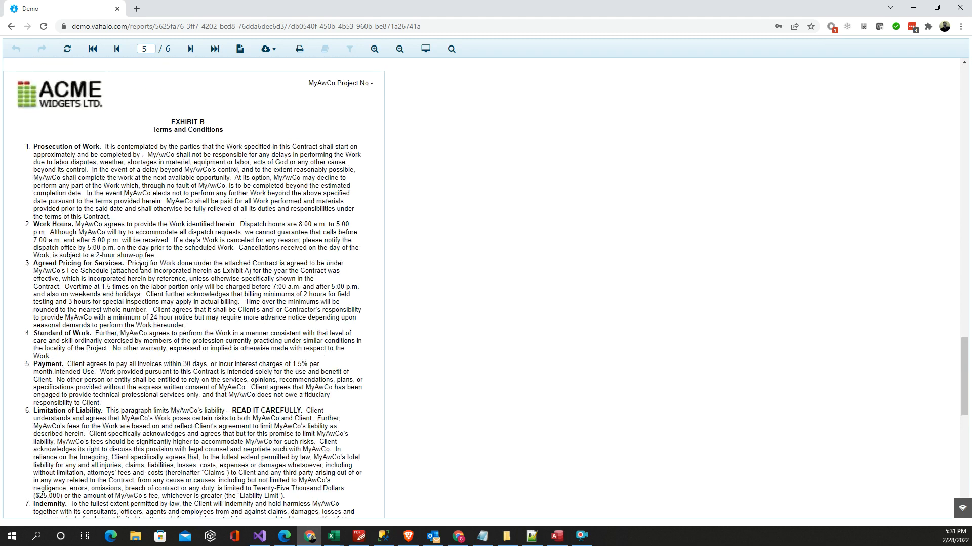
scroll(127, 232, up, 20)
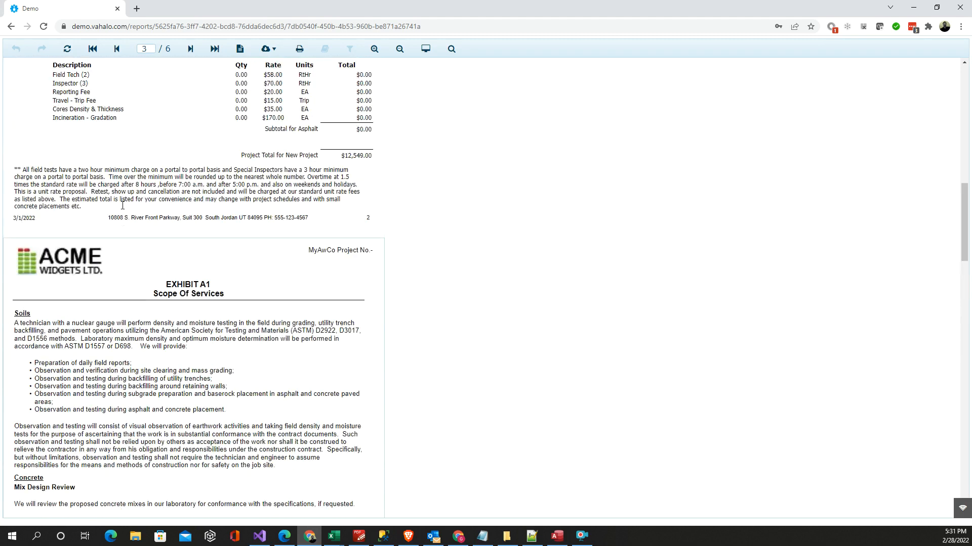
scroll(123, 207, up, 11)
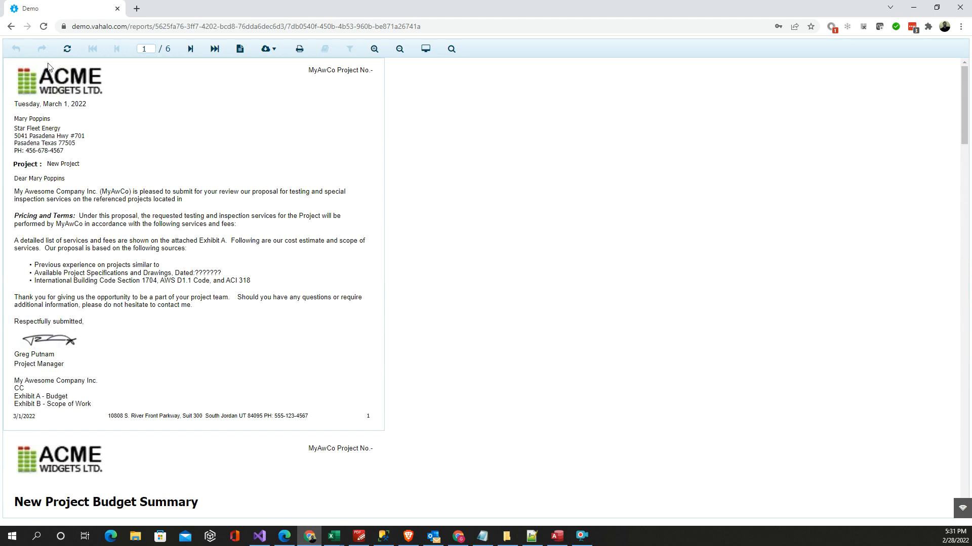
click(11, 27)
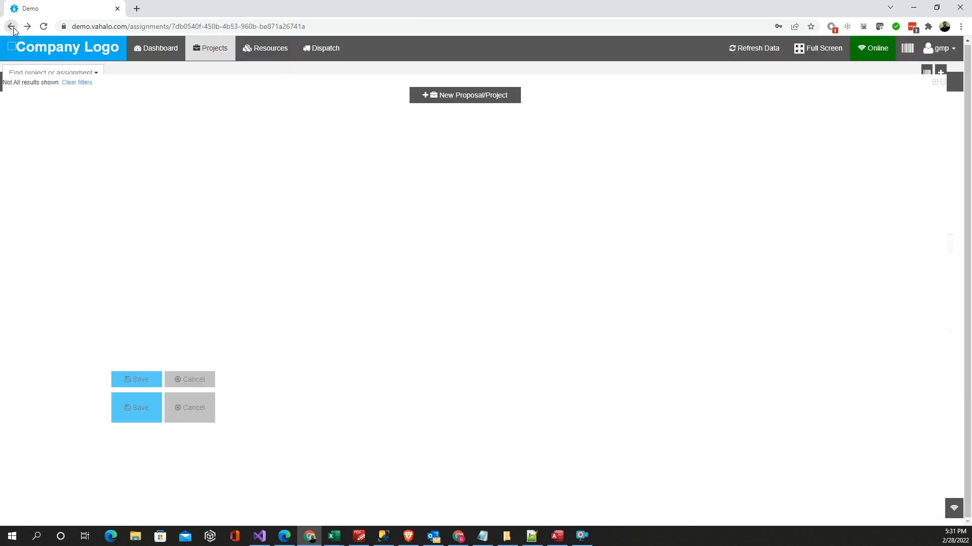